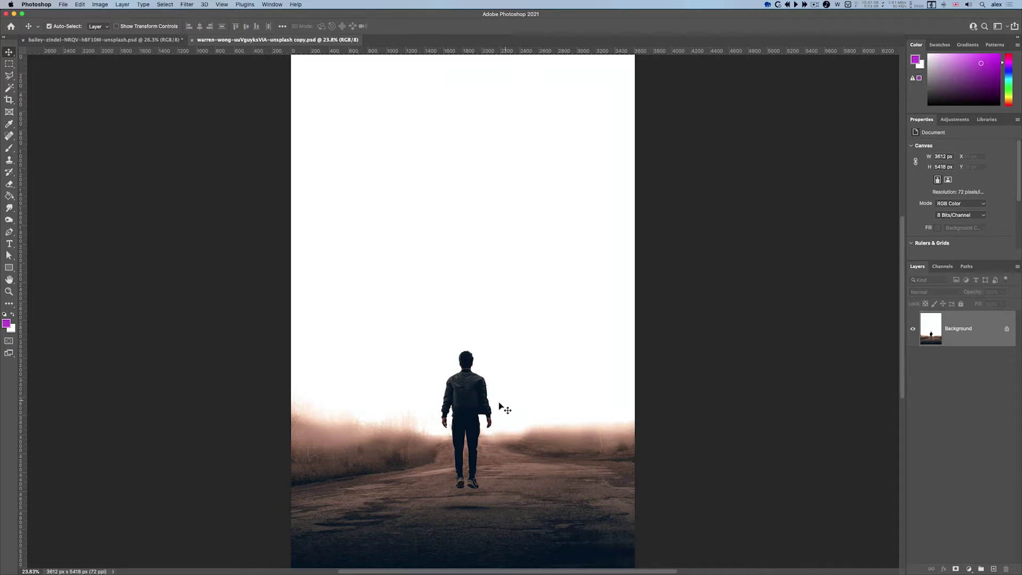
# - Compare with the river landscape, then select the road photo's white sky with the Magic Wand
pyautogui.click(142, 41)
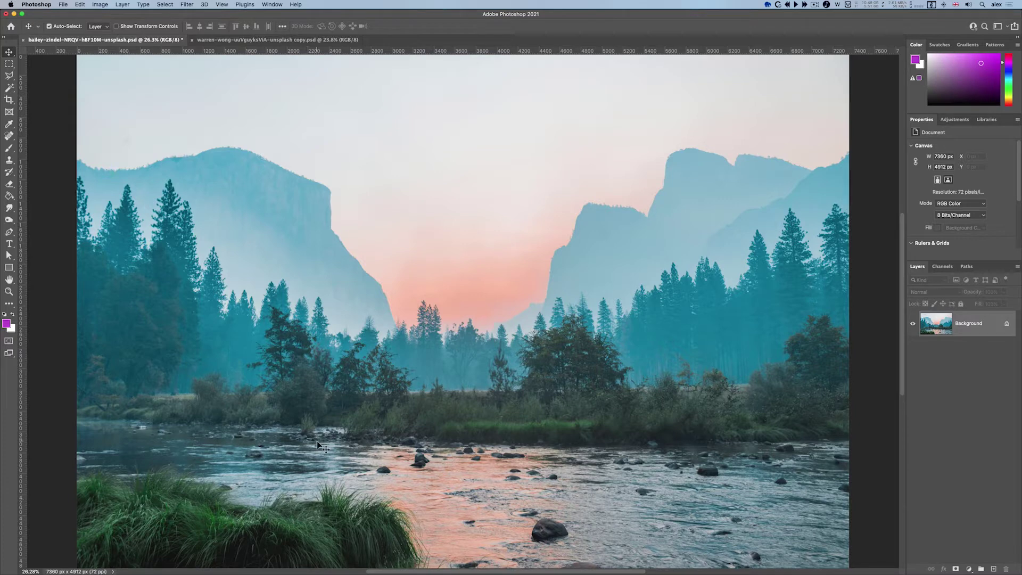
pyautogui.click(295, 41)
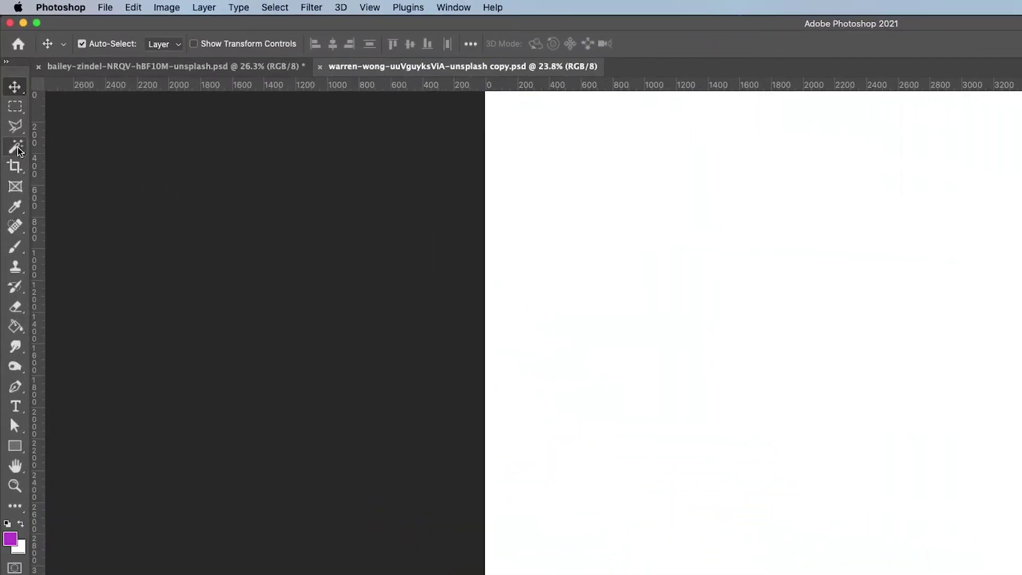
pyautogui.click(10, 89)
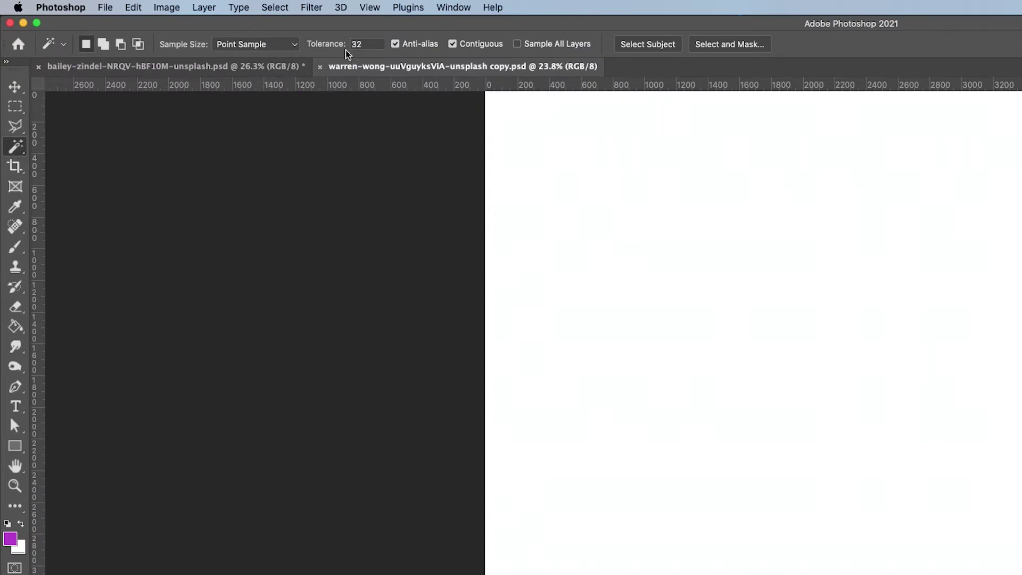
pyautogui.click(648, 450)
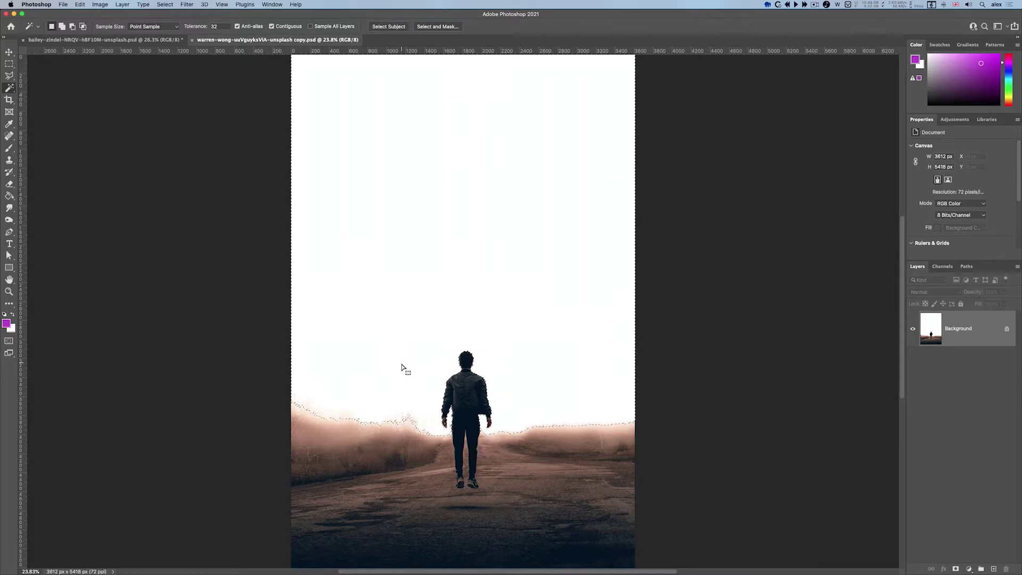
# - Convert the Background into Layer 0 and delete the selected white sky
pyautogui.doubleClick(957, 330)
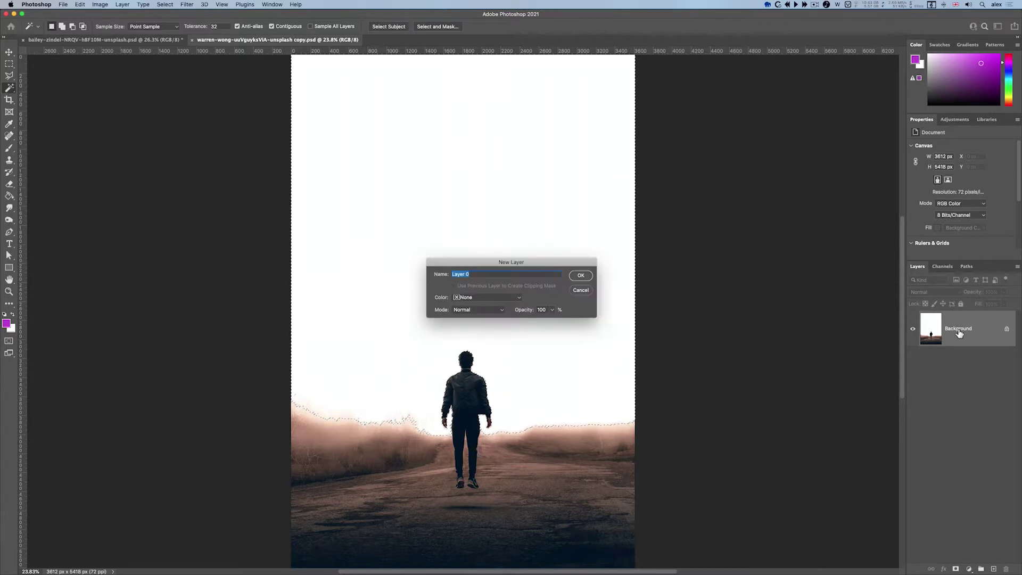
pyautogui.click(581, 275)
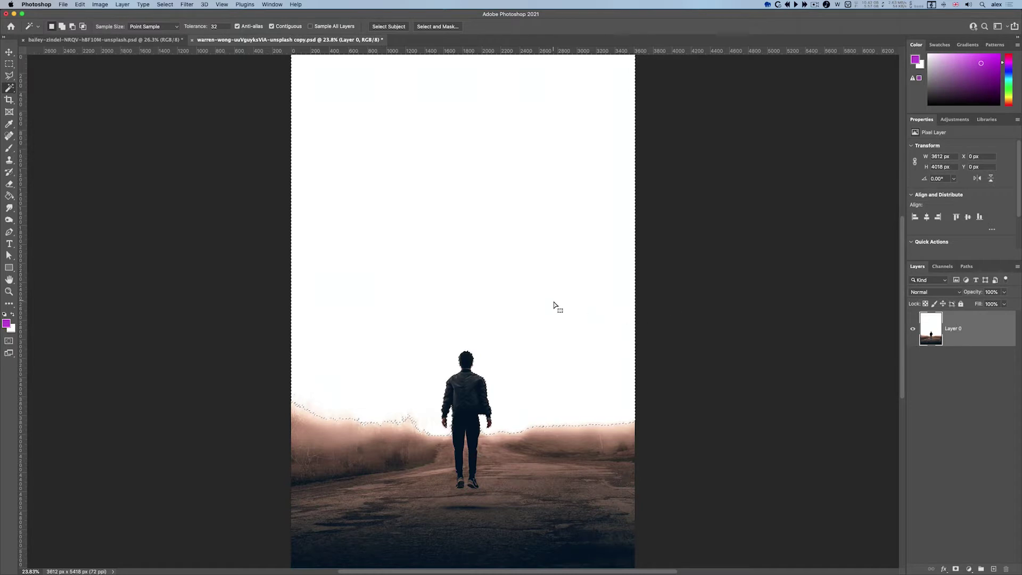
pyautogui.press('Delete')
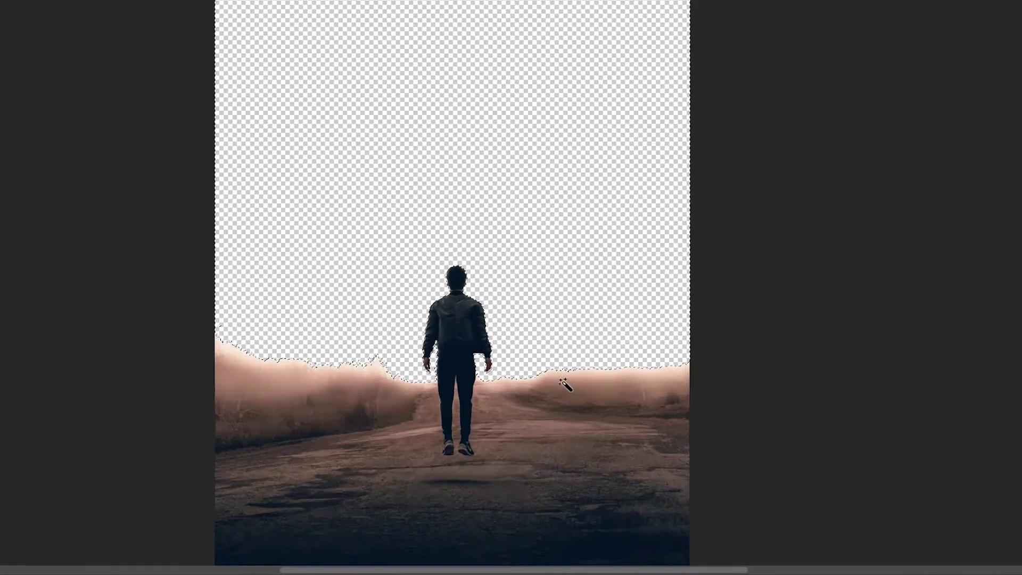
# - Add the right and left fog bands, the road and the right-side hill to the Magic Wand selection
pyautogui.click(562, 381)
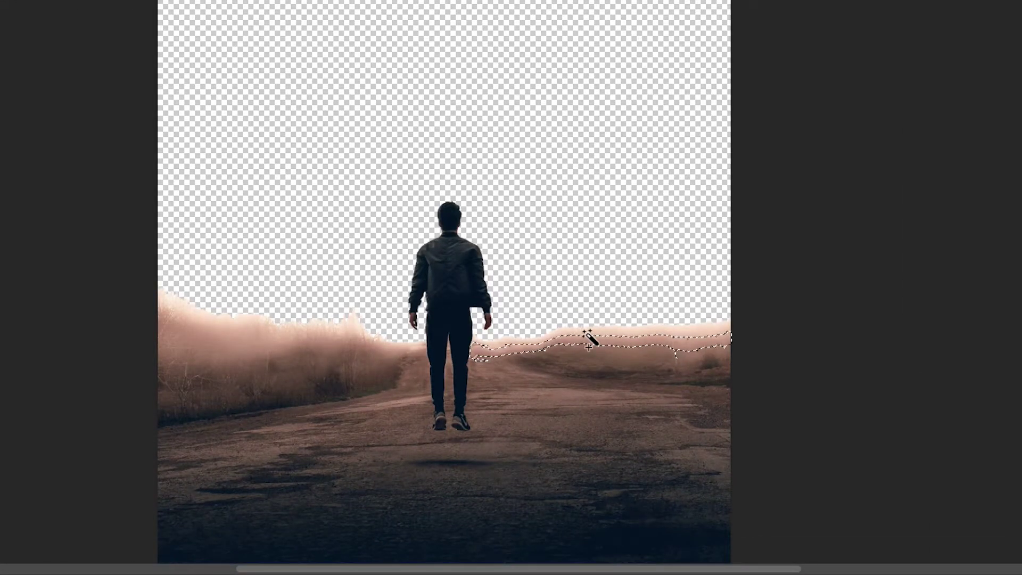
pyautogui.keyDown('shift'); pyautogui.click(586, 335); pyautogui.keyUp('shift')
pyautogui.keyDown('shift'); pyautogui.click(585, 379); pyautogui.keyUp('shift')
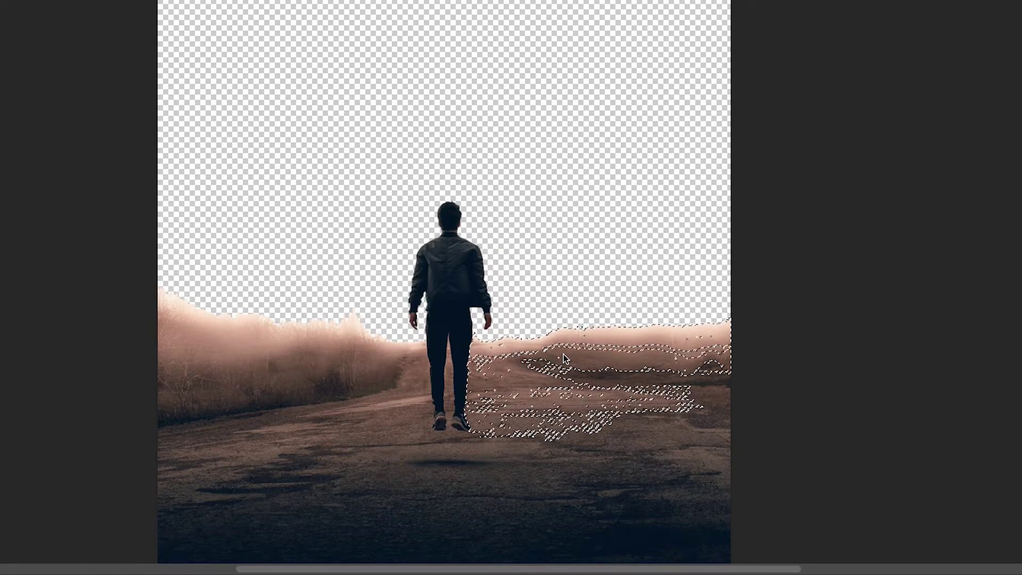
pyautogui.keyDown('shift'); pyautogui.click(277, 371); pyautogui.keyUp('shift')
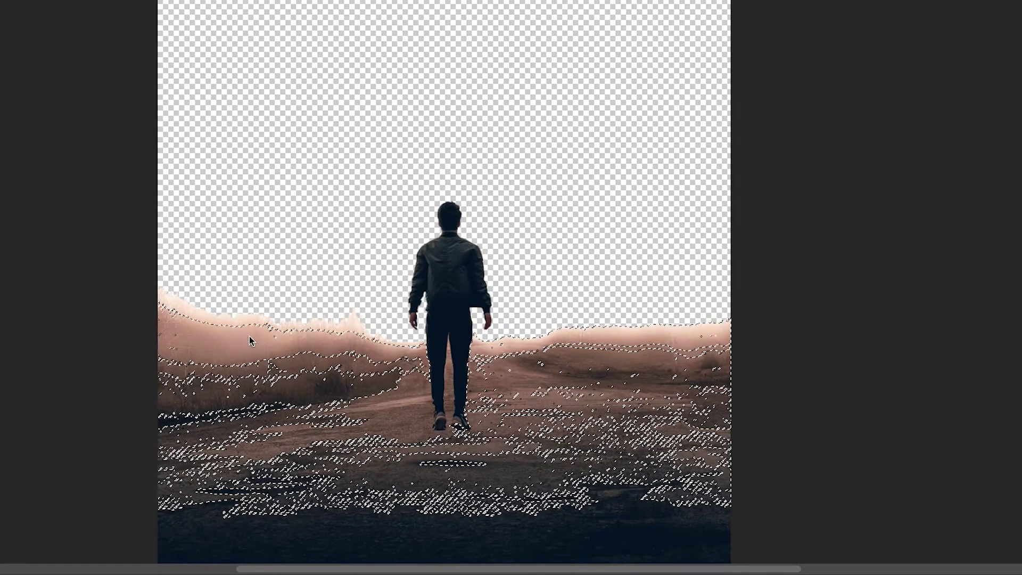
pyautogui.keyDown('shift'); pyautogui.click(216, 323); pyautogui.keyUp('shift')
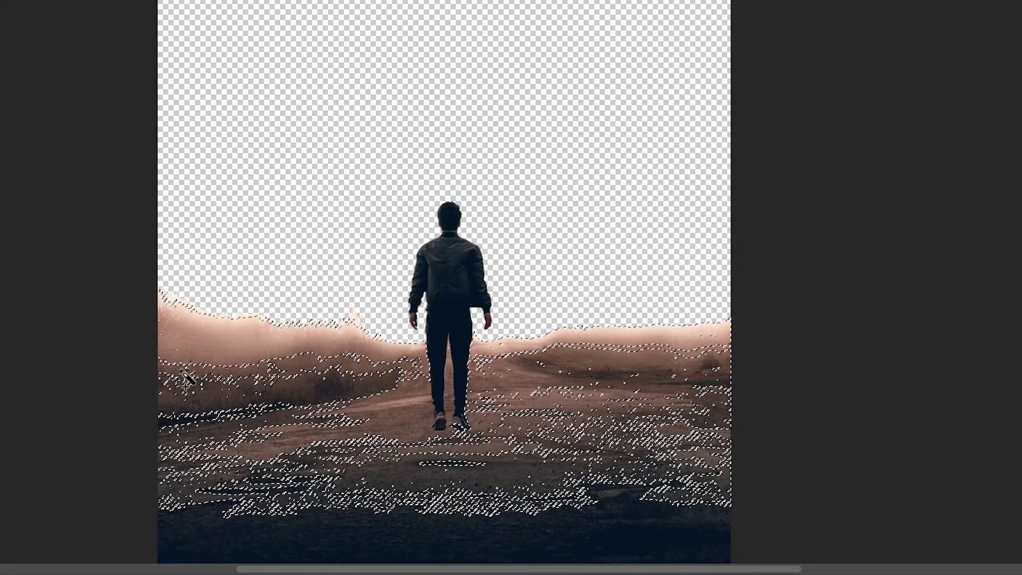
pyautogui.keyDown('shift'); pyautogui.click(196, 383); pyautogui.keyUp('shift')
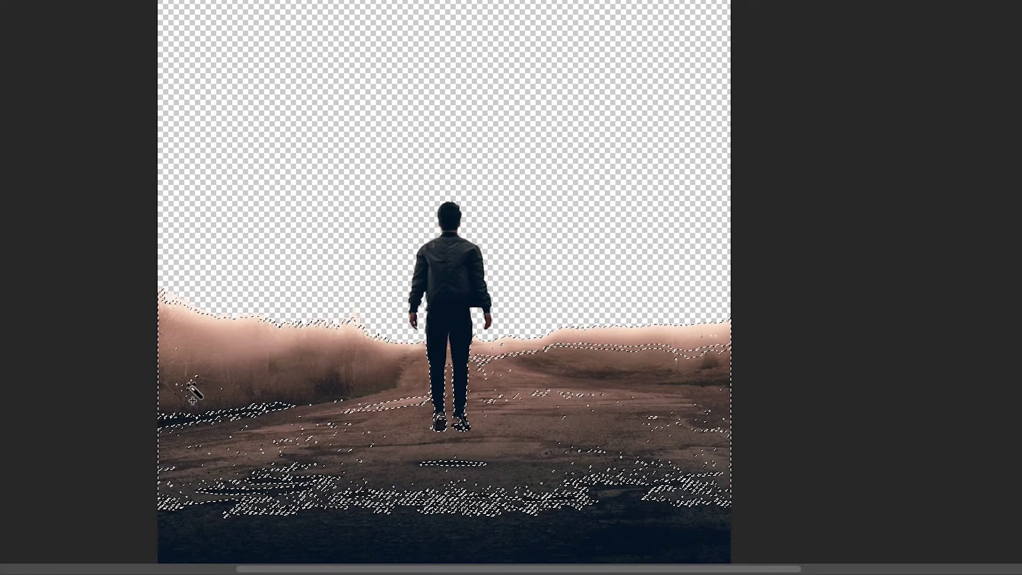
pyautogui.keyDown('shift'); pyautogui.click(181, 428); pyautogui.keyUp('shift')
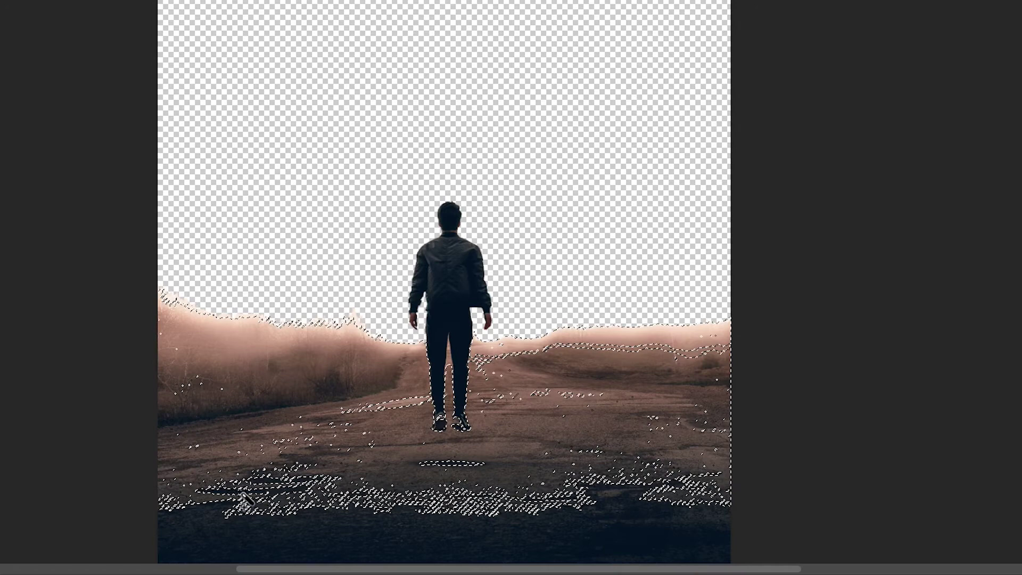
pyautogui.keyDown('shift'); pyautogui.click(266, 515); pyautogui.keyUp('shift')
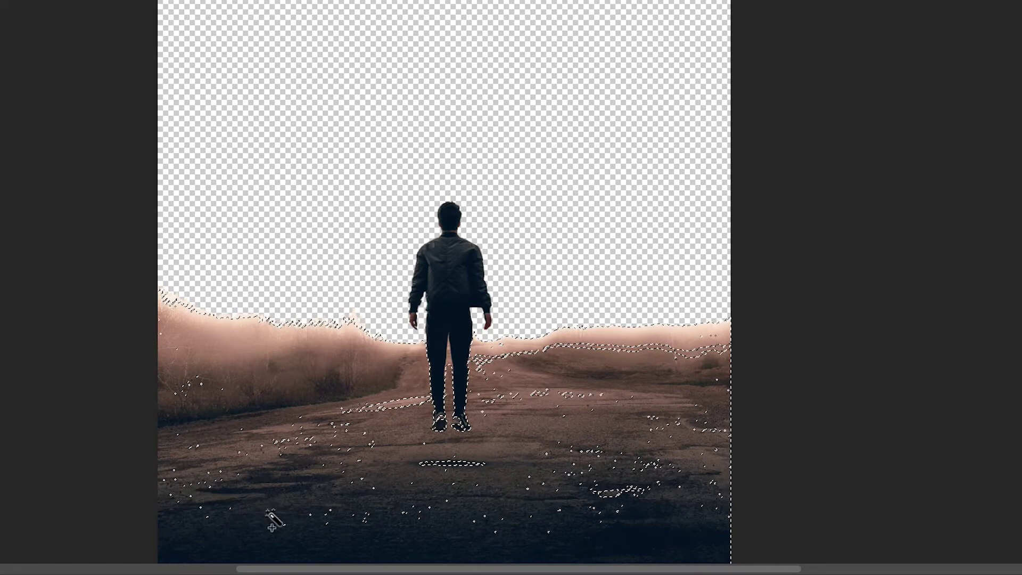
pyautogui.keyDown('shift'); pyautogui.click(625, 503); pyautogui.keyUp('shift')
pyautogui.keyDown('shift'); pyautogui.click(555, 350); pyautogui.keyUp('shift')
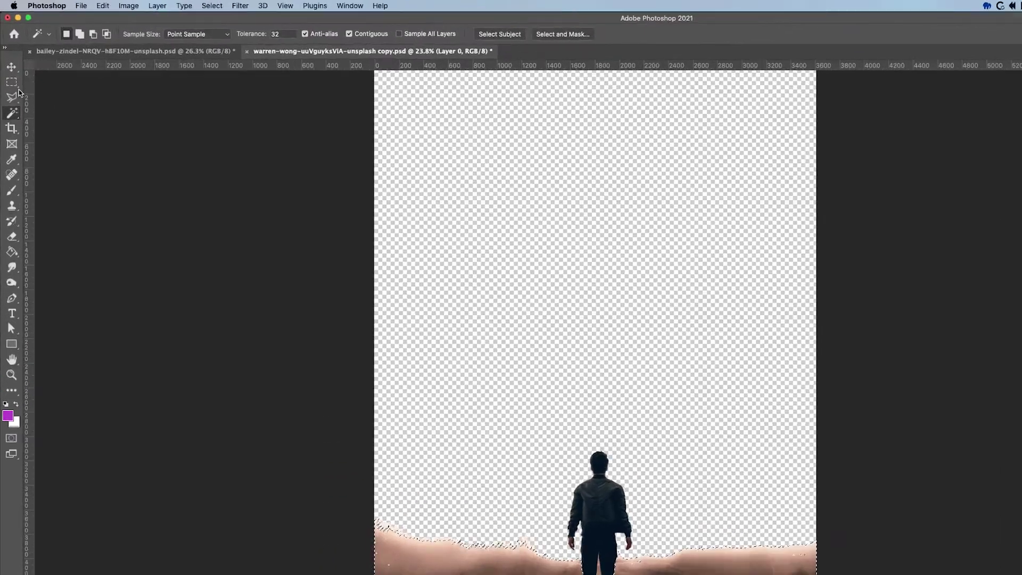
# - Add Rectangular Marquee boxes over the lower-right ground, the upper-right area, and the spots near and left of the legs
pyautogui.click(9, 66)
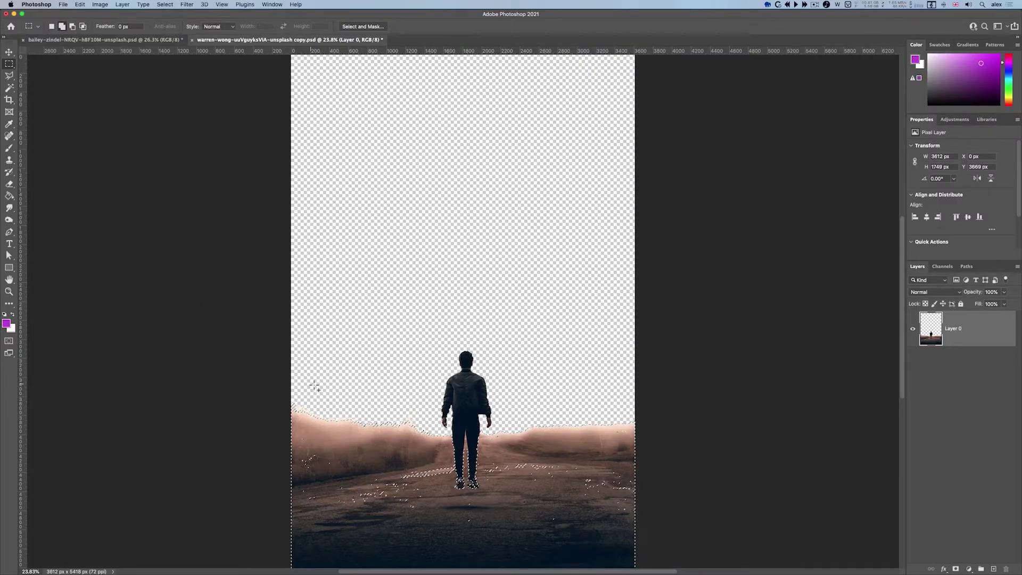
pyautogui.scroll(-10, 429, 438)
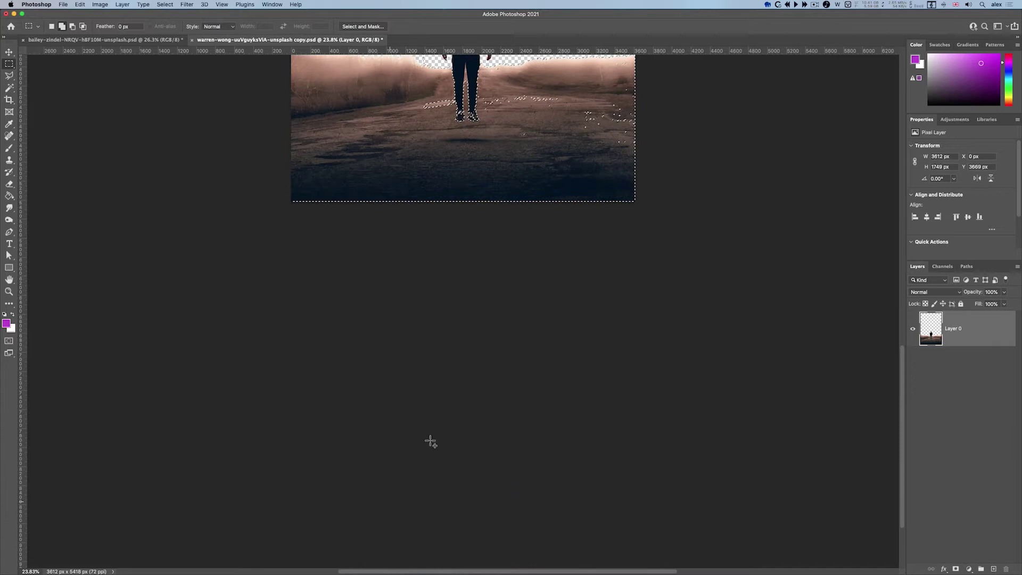
pyautogui.scroll(10, 534, 306)
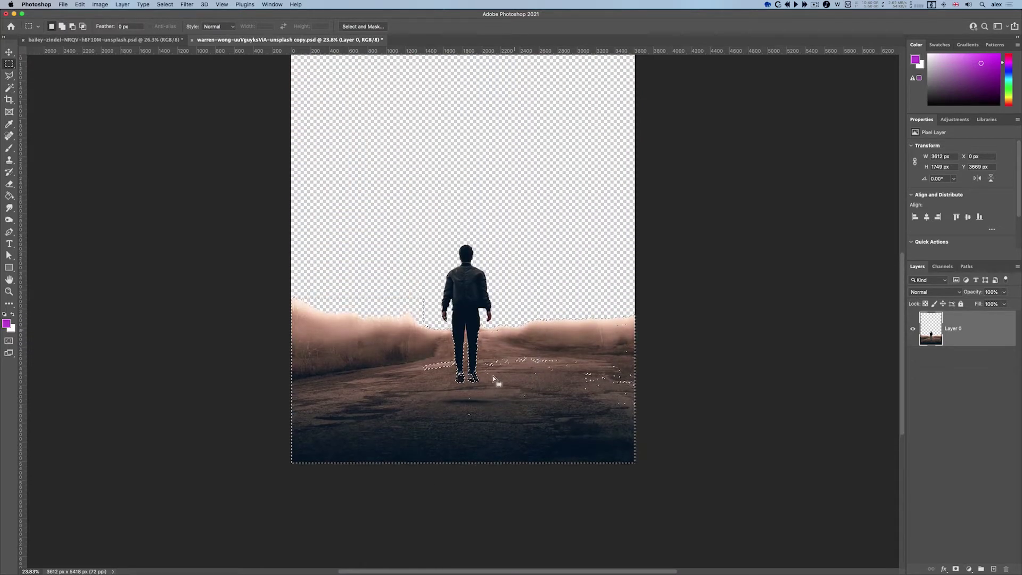
pyautogui.moveTo(432, 388); pyautogui.dragTo(650, 479)
pyautogui.moveTo(519, 278); pyautogui.dragTo(701, 438)
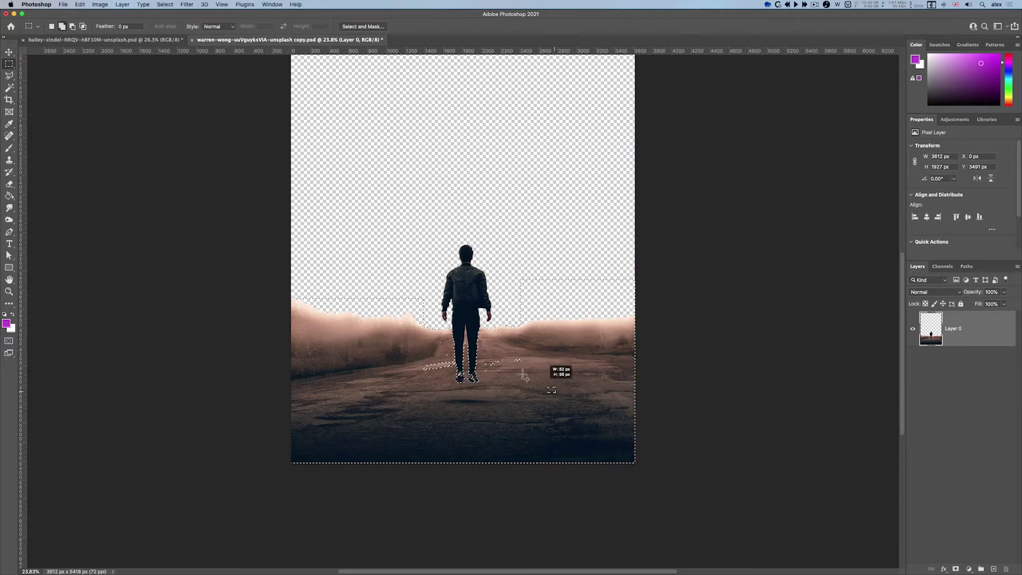
pyautogui.moveTo(523, 375); pyautogui.dragTo(488, 354)
pyautogui.moveTo(406, 326); pyautogui.dragTo(458, 379)
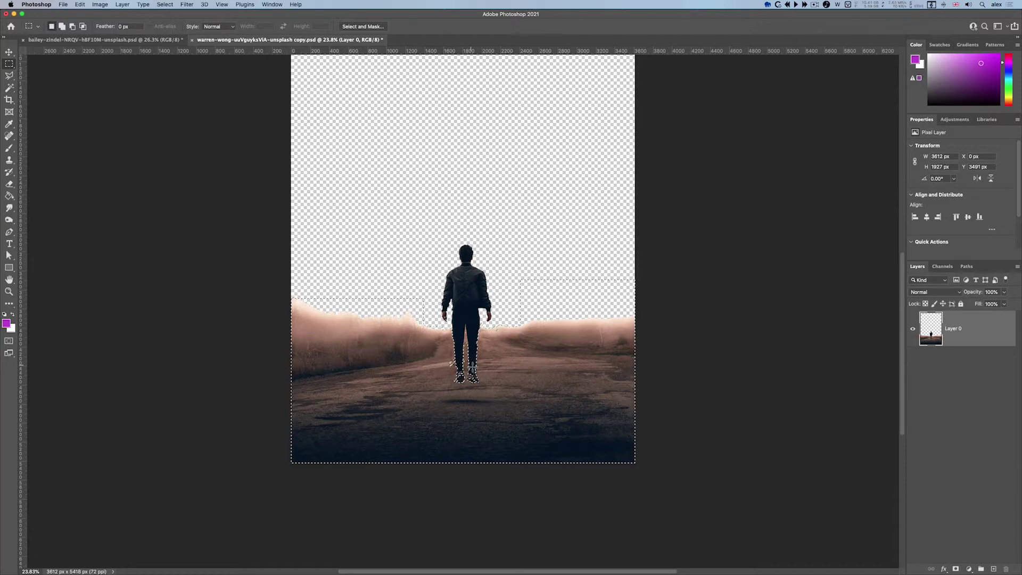
# - Add the ground beside and below the feet and beside the right leg, then return to the Magic Wand
pyautogui.scroll(1, 470, 368)
pyautogui.scroll(5, 470, 367)
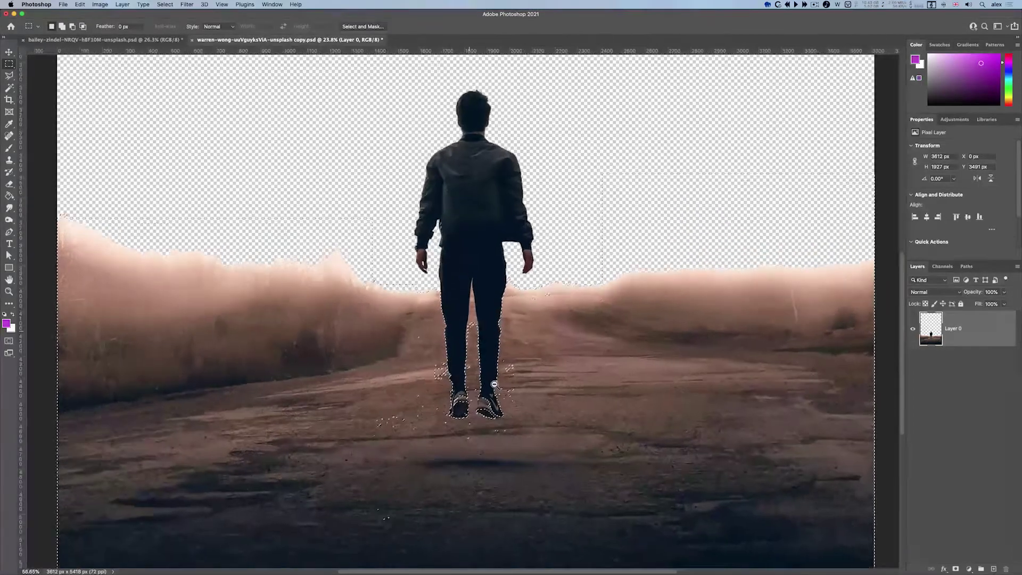
pyautogui.scroll(-1, 496, 385)
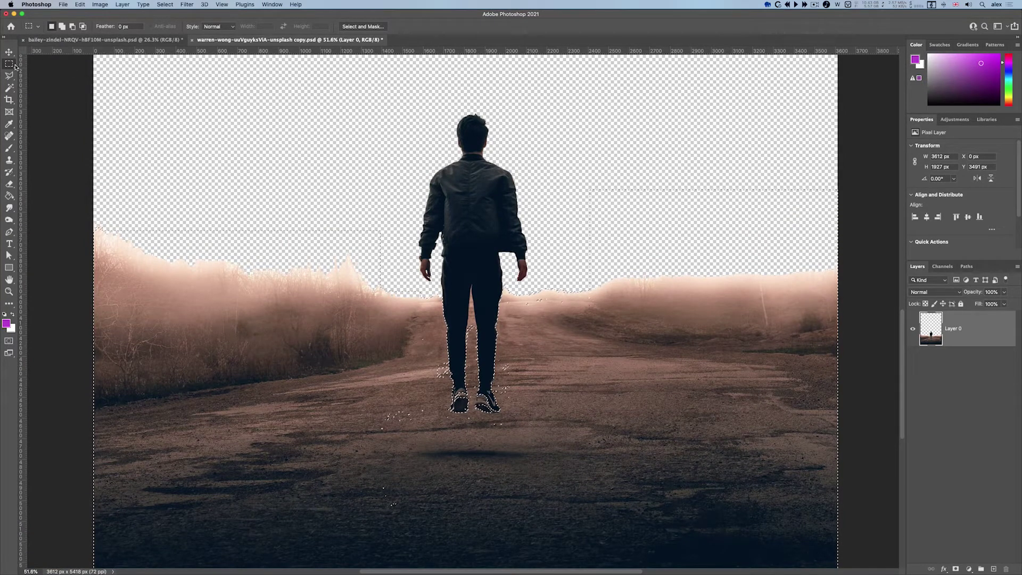
pyautogui.moveTo(357, 371); pyautogui.dragTo(422, 525)
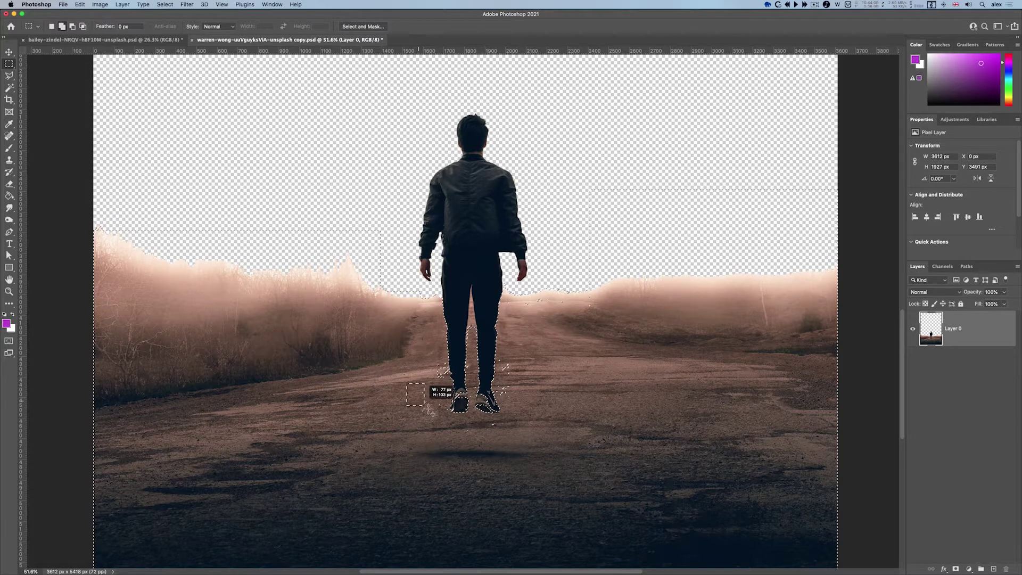
pyautogui.moveTo(459, 423); pyautogui.dragTo(510, 439)
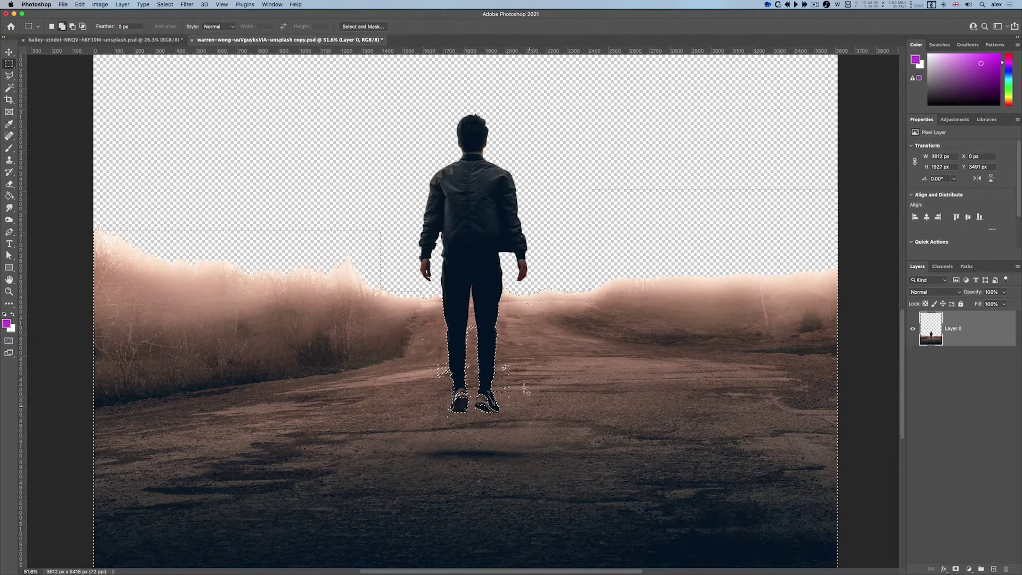
pyautogui.moveTo(499, 357)
pyautogui.mouseDown()
pyautogui.moveTo(531, 390)
pyautogui.moveTo(507, 387)
pyautogui.moveTo(500, 373)
pyautogui.mouseUp()
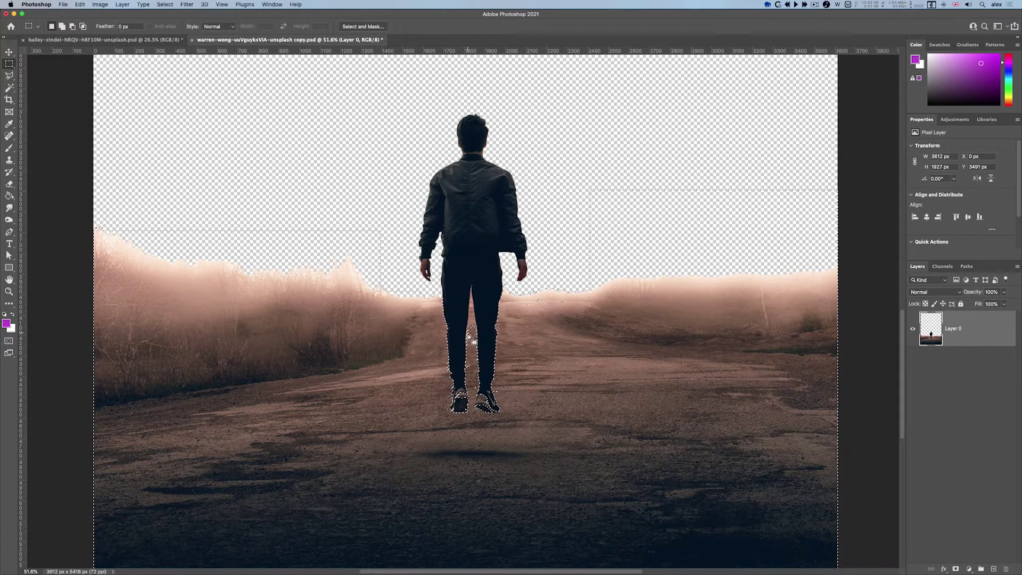
pyautogui.click(10, 89)
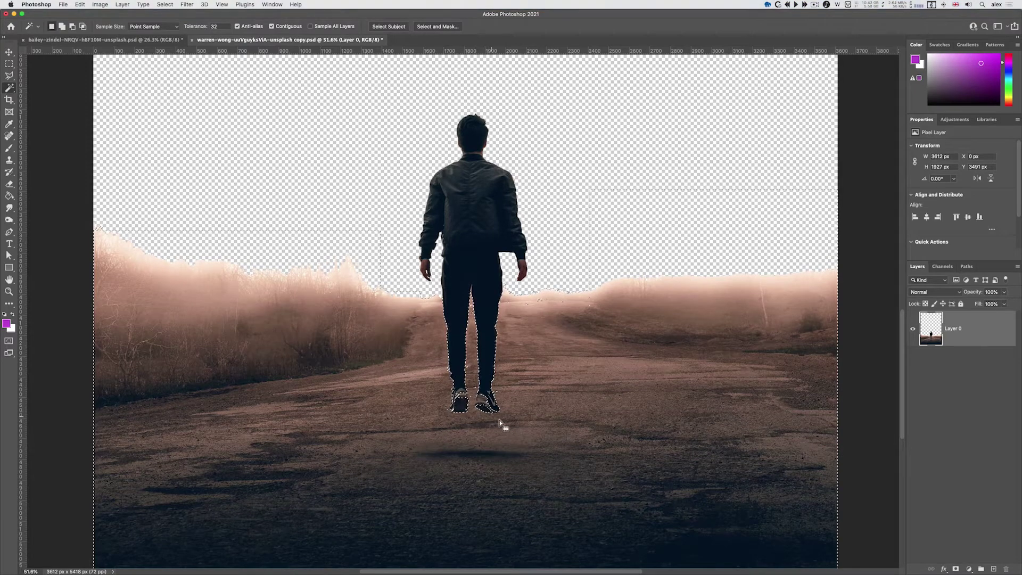
# - Zoom in on the man's feet and switch to the Polygonal Lasso with 0 px feather
pyautogui.scroll(1, 482, 409)
pyautogui.scroll(6, 482, 409)
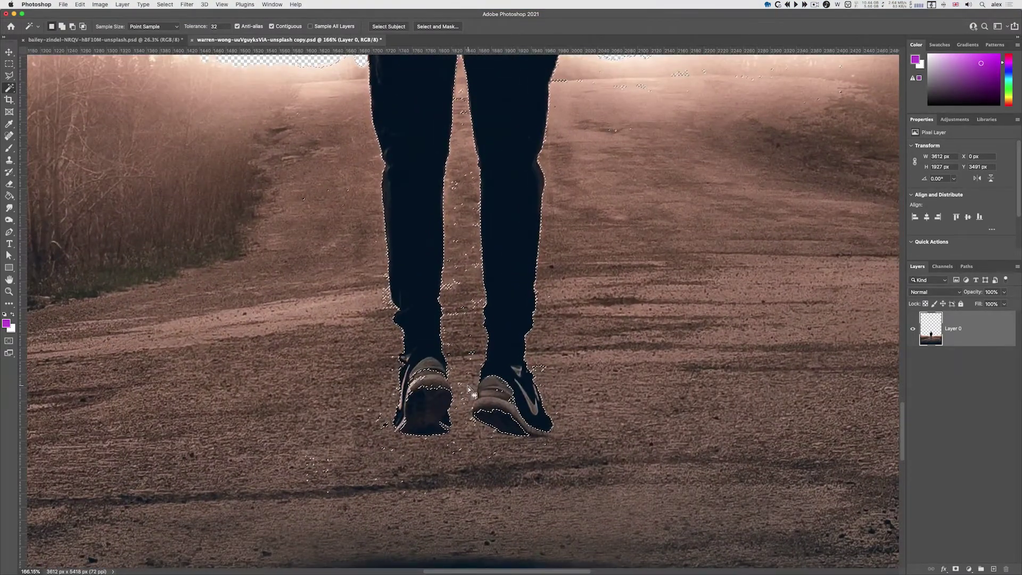
pyautogui.click(10, 75)
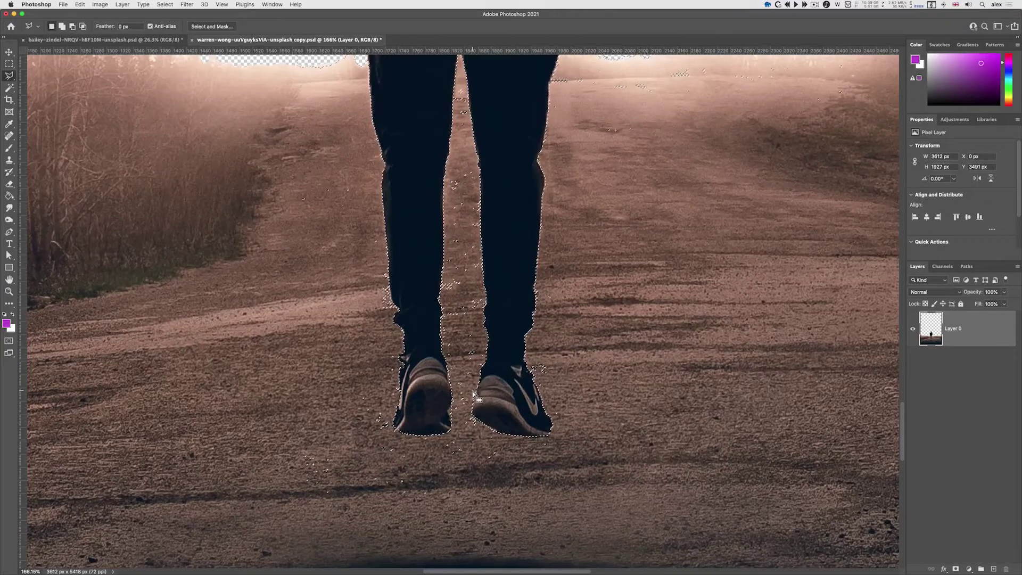
# - Subtract stray selected specks below the shoes, near the feet and between the legs with Marquee boxes
pyautogui.click(9, 64)
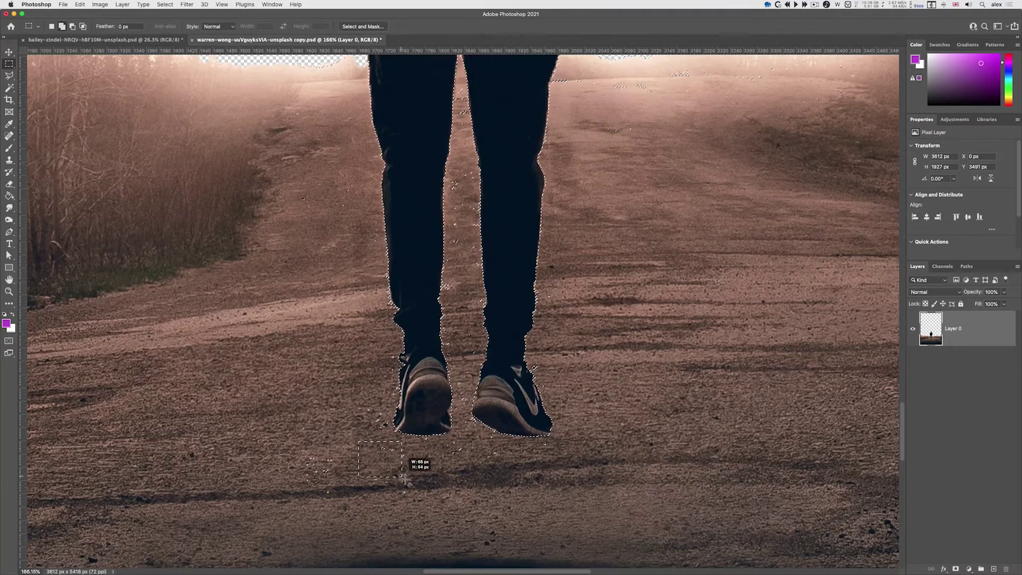
pyautogui.moveTo(360, 512); pyautogui.dragTo(367, 512)
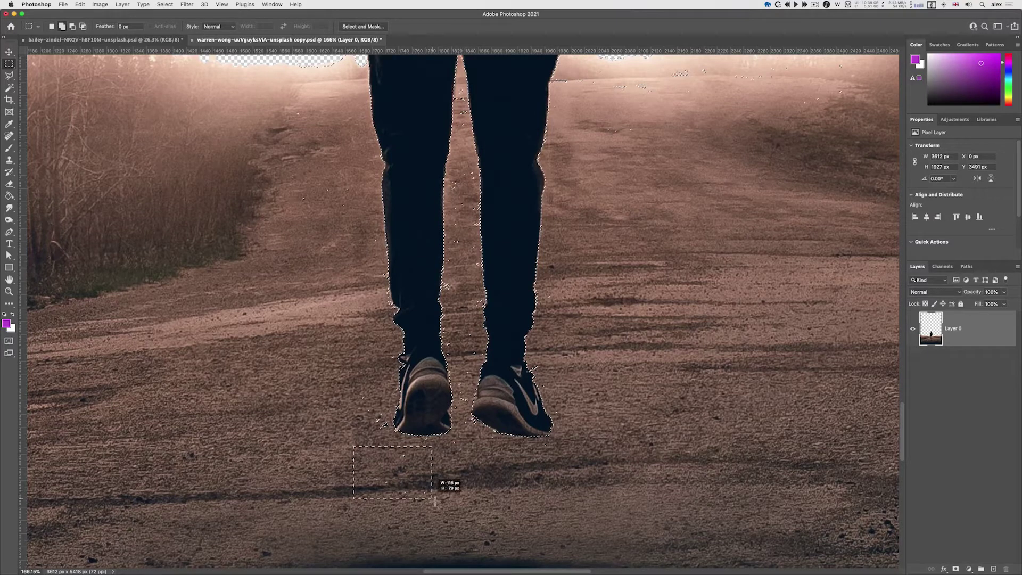
pyautogui.moveTo(433, 499); pyautogui.dragTo(433, 498)
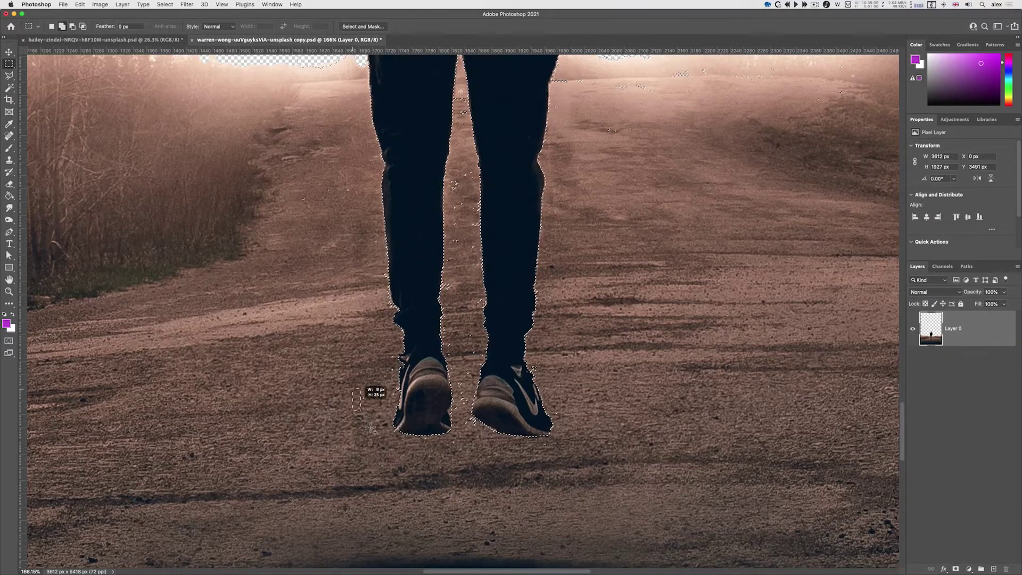
pyautogui.moveTo(464, 327); pyautogui.dragTo(473, 353)
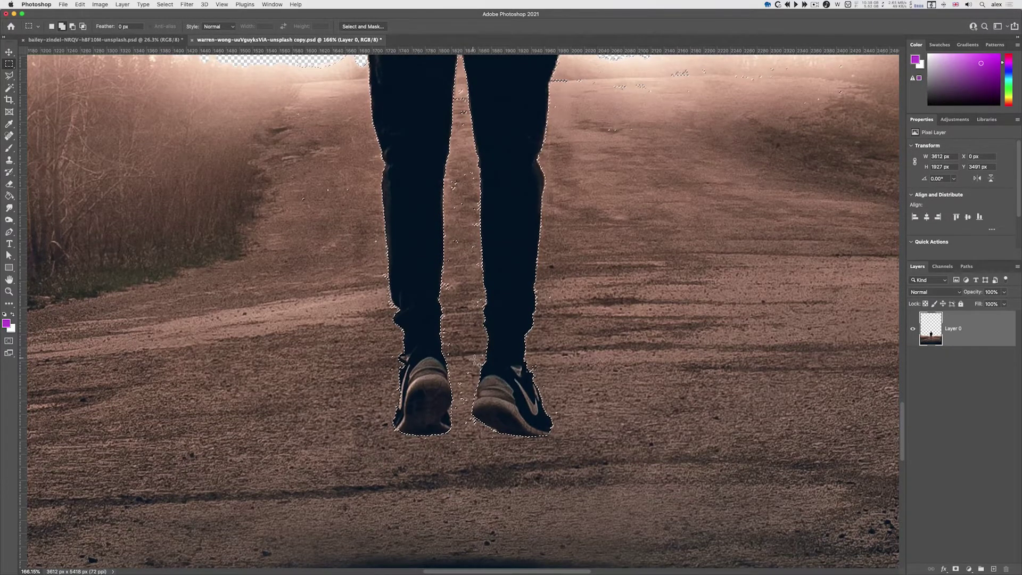
pyautogui.scroll(5, 474, 360)
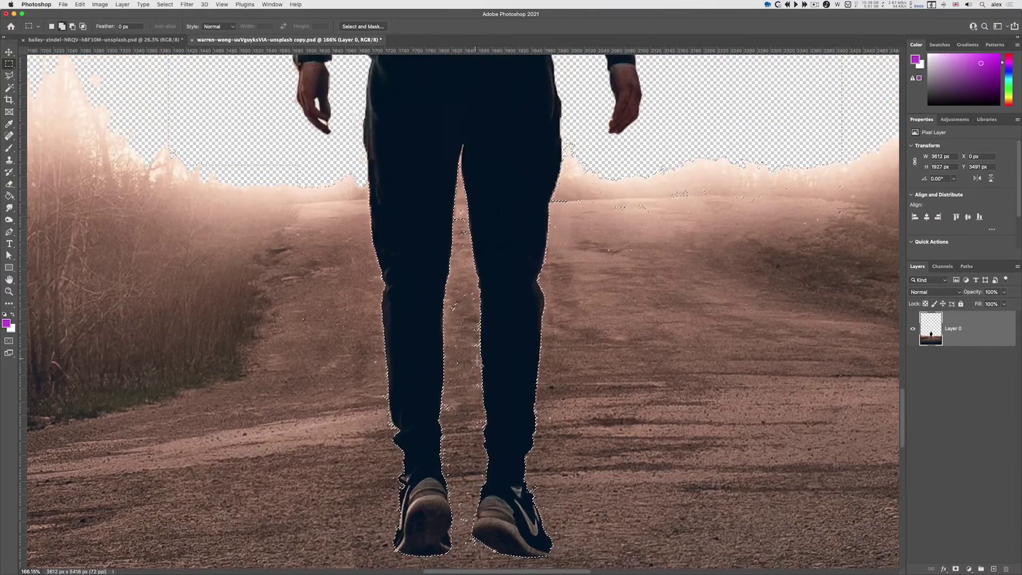
pyautogui.scroll(-1, 475, 362)
pyautogui.scroll(1, 476, 364)
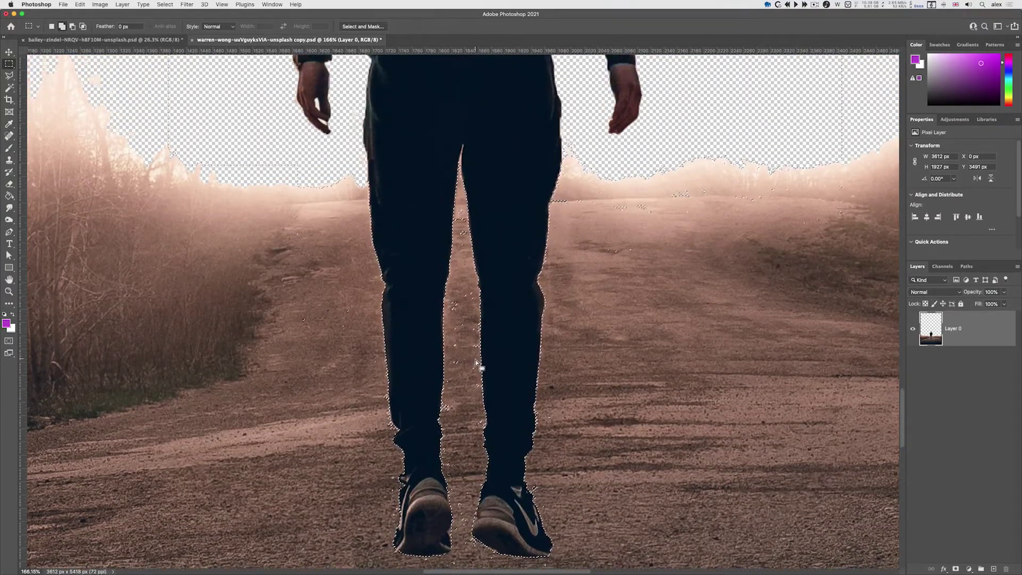
pyautogui.hscroll(1, 476, 363)
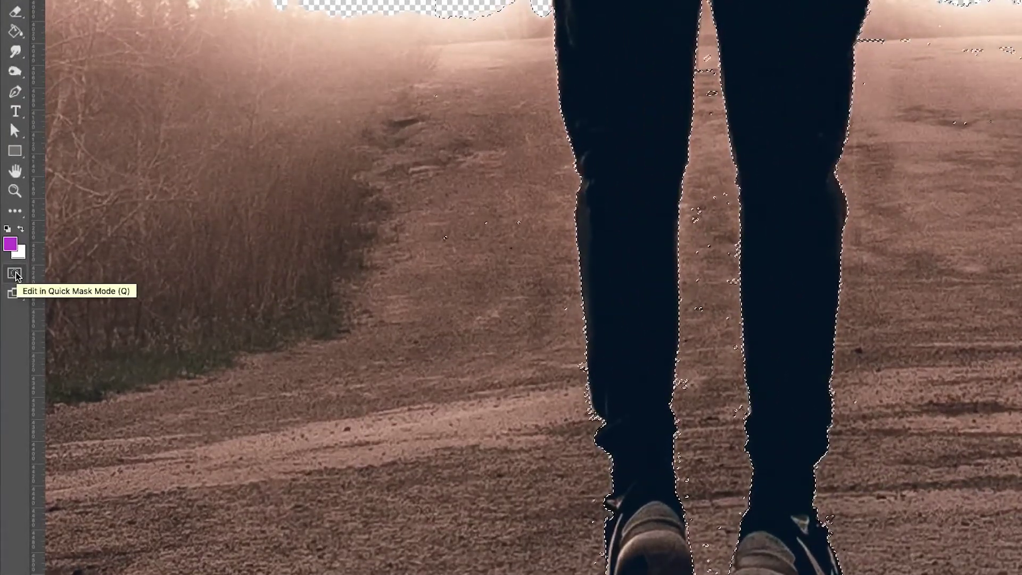
# - Enter Quick Mask and set up a small, fully soft round brush
pyautogui.click(15, 273)
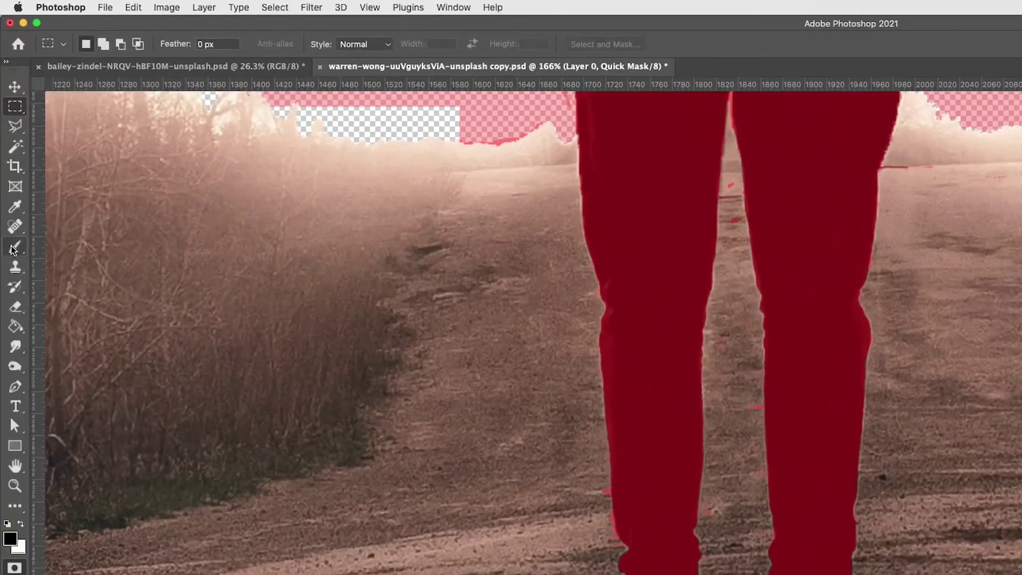
pyautogui.press('b')
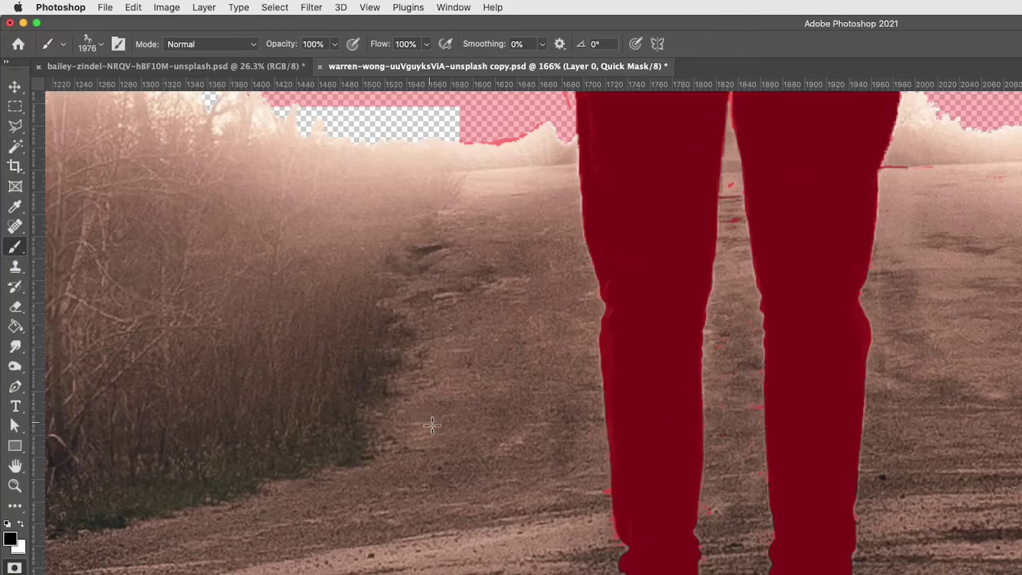
pyautogui.hscroll(-2, 432, 425)
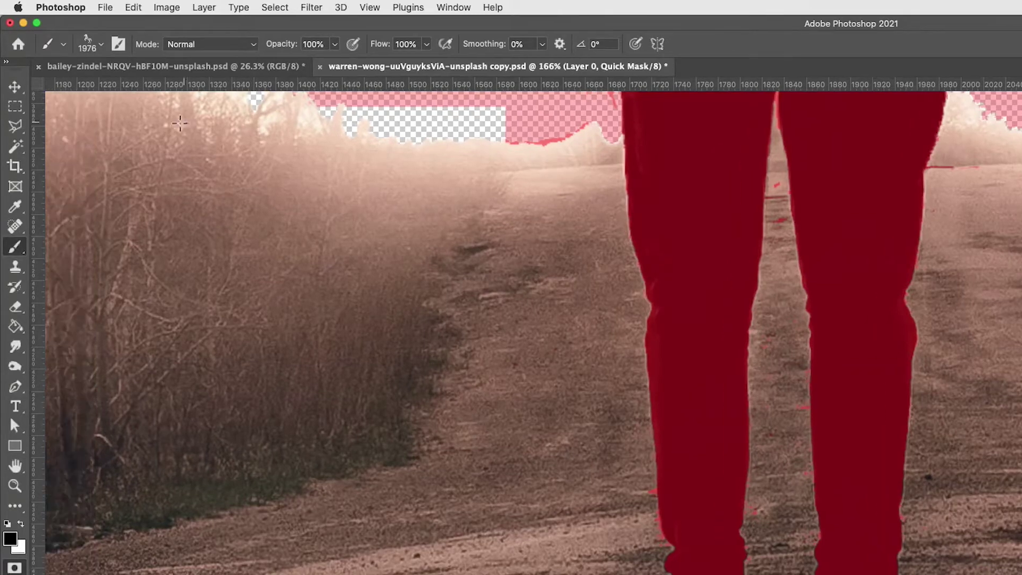
pyautogui.click(101, 45)
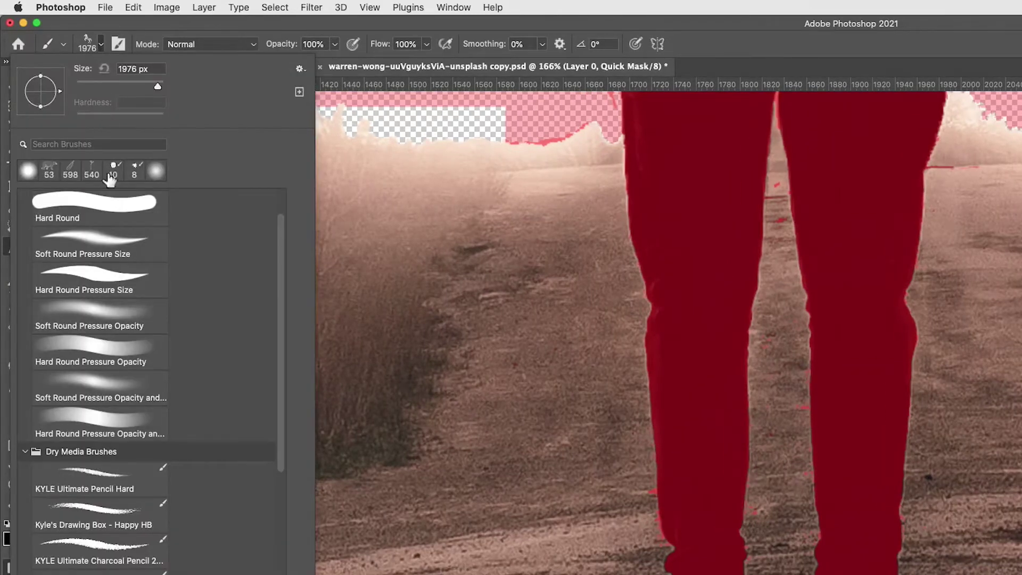
pyautogui.click(108, 208)
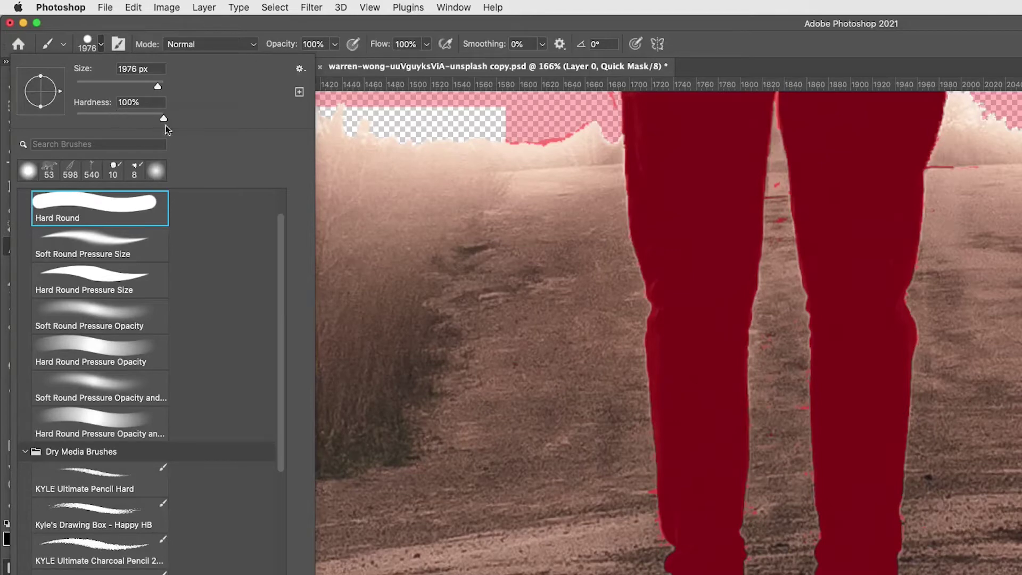
pyautogui.moveTo(162, 118); pyautogui.dragTo(74, 122)
pyautogui.moveTo(159, 85)
pyautogui.mouseDown()
pyautogui.moveTo(107, 85)
pyautogui.moveTo(117, 85)
pyautogui.mouseUp()
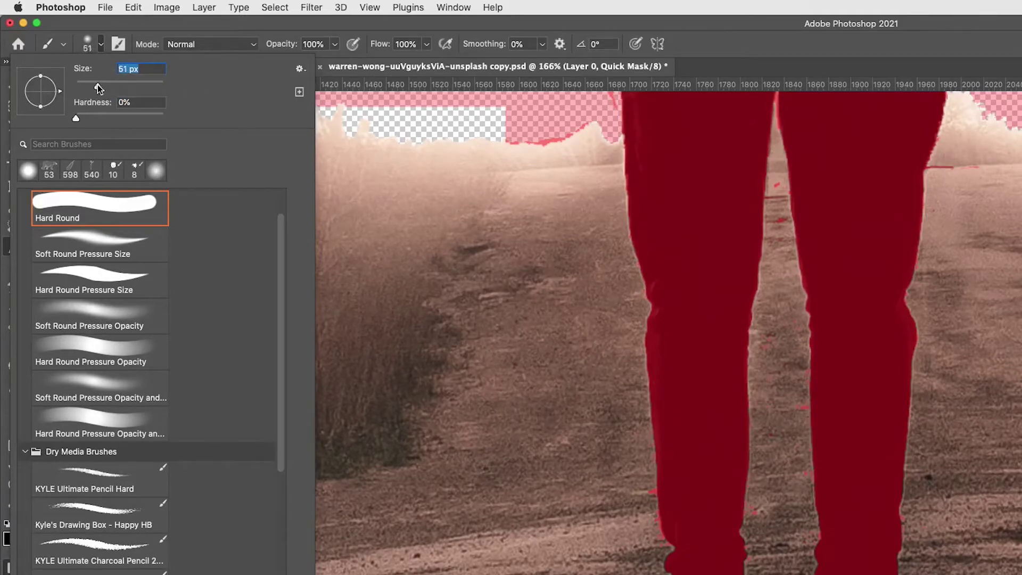
# - Paint a red mask patch on the road beside the legs and check it as a selection
pyautogui.moveTo(553, 479); pyautogui.dragTo(582, 550)
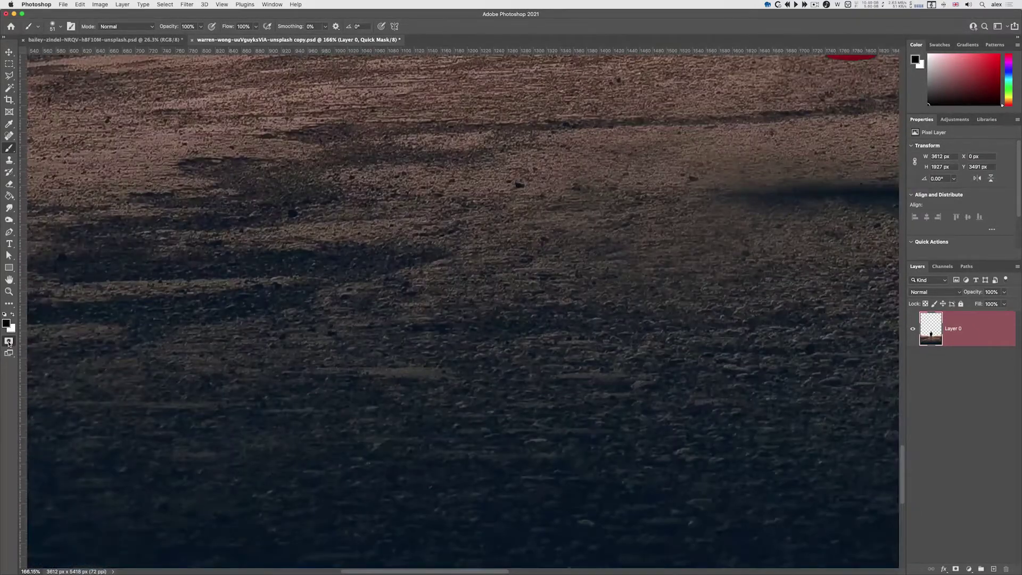
pyautogui.click(9, 341)
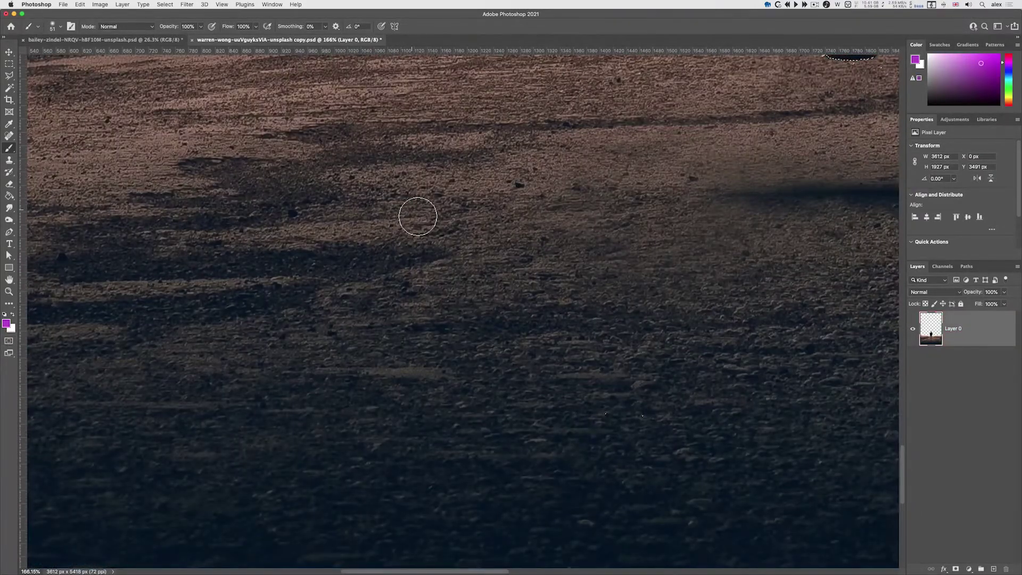
pyautogui.scroll(10, 417, 216)
pyautogui.hscroll(10, 418, 216)
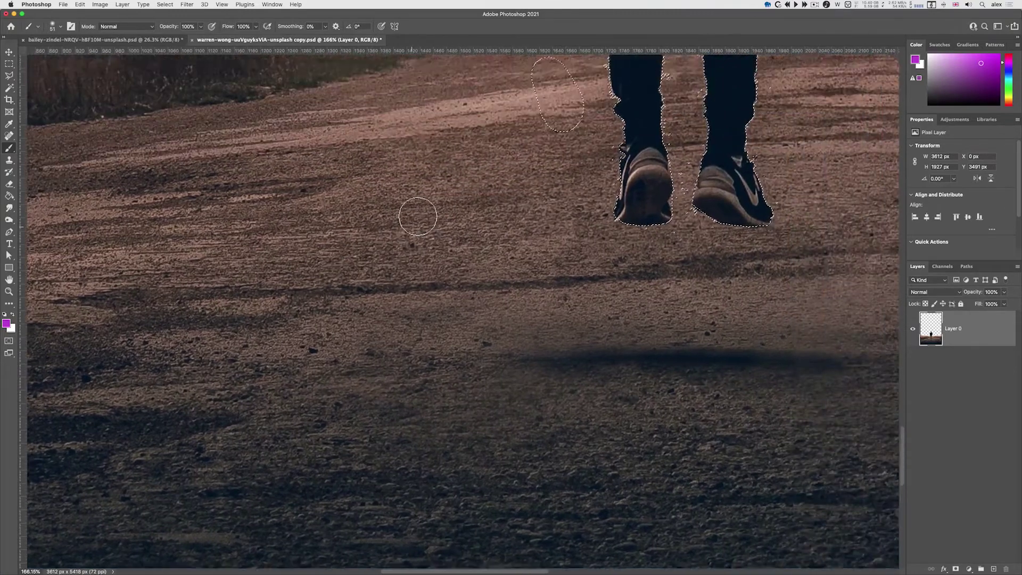
pyautogui.scroll(8, 418, 216)
pyautogui.hscroll(8, 418, 216)
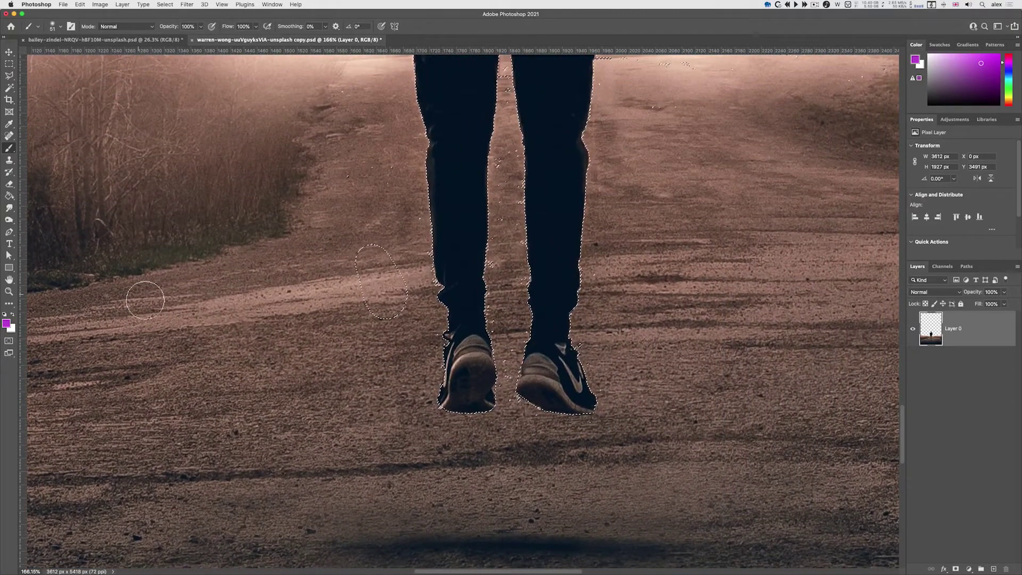
pyautogui.click(9, 340)
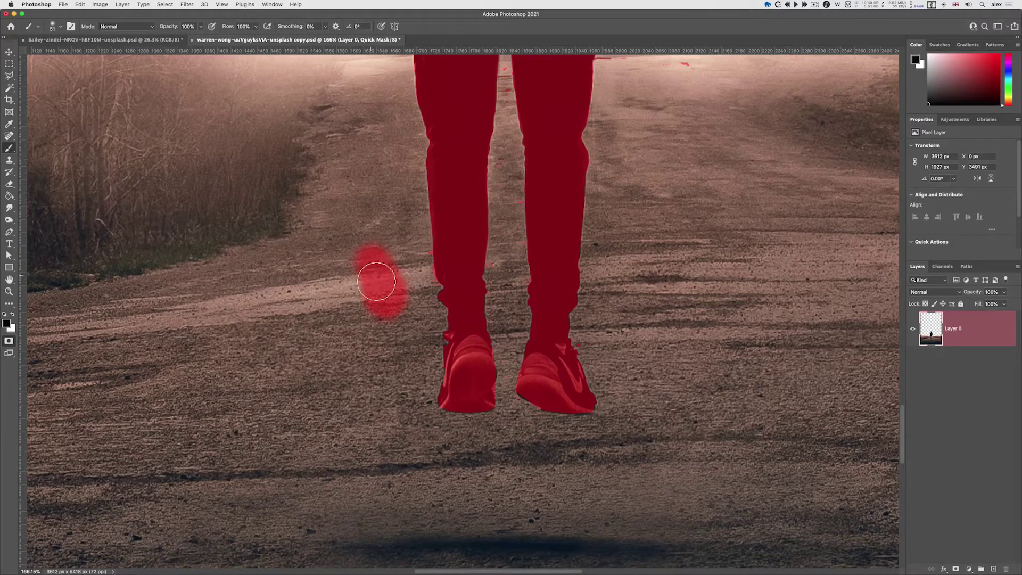
# - Erase the red blob and remaining red traces from the road with a slightly larger brush
pyautogui.press('e')
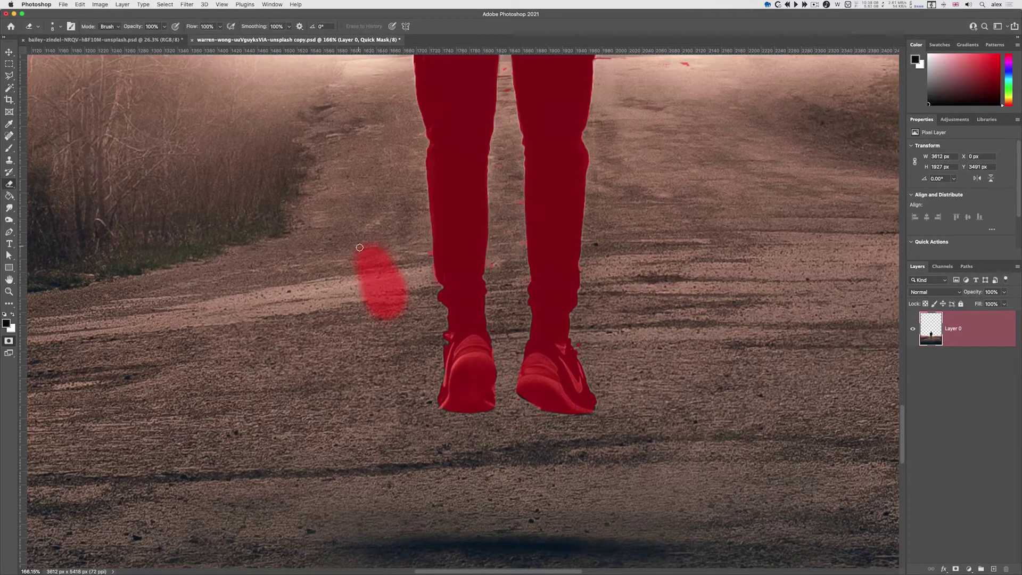
pyautogui.hscroll(-2, 372, 266)
pyautogui.press(']')
pyautogui.press(']')
pyautogui.press(']')
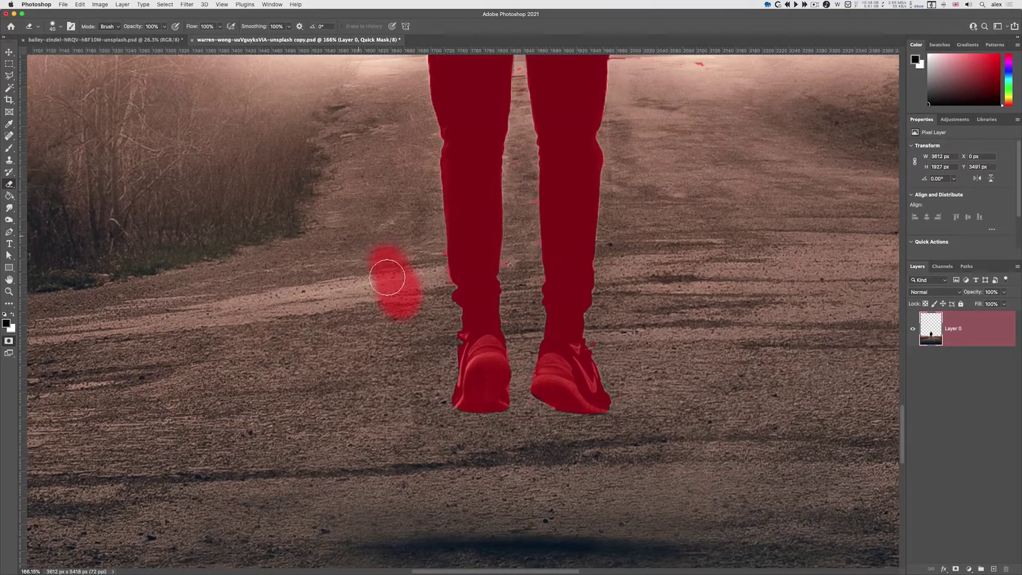
pyautogui.moveTo(395, 286)
pyautogui.mouseDown()
pyautogui.moveTo(405, 247)
pyautogui.moveTo(398, 230)
pyautogui.moveTo(416, 316)
pyautogui.moveTo(399, 319)
pyautogui.moveTo(381, 235)
pyautogui.mouseUp()
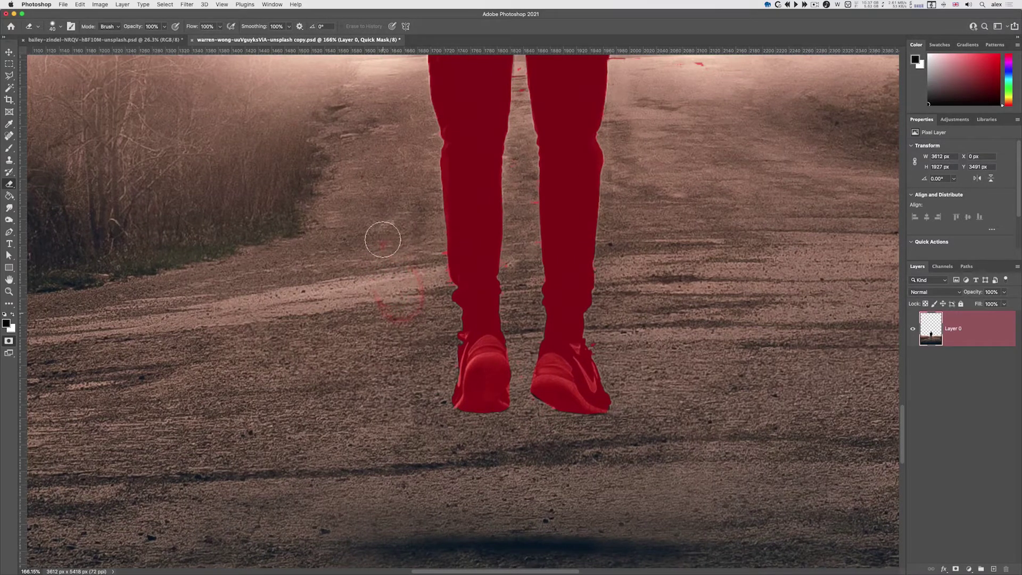
pyautogui.moveTo(417, 285)
pyautogui.mouseDown()
pyautogui.moveTo(391, 293)
pyautogui.moveTo(388, 237)
pyautogui.moveTo(395, 370)
pyautogui.moveTo(396, 292)
pyautogui.moveTo(415, 294)
pyautogui.moveTo(428, 271)
pyautogui.moveTo(404, 328)
pyautogui.moveTo(418, 296)
pyautogui.mouseUp()
# - Zoom in on the left leg and clean its red fringe with an 8 px brush
pyautogui.moveTo(451, 256); pyautogui.dragTo(495, 298)
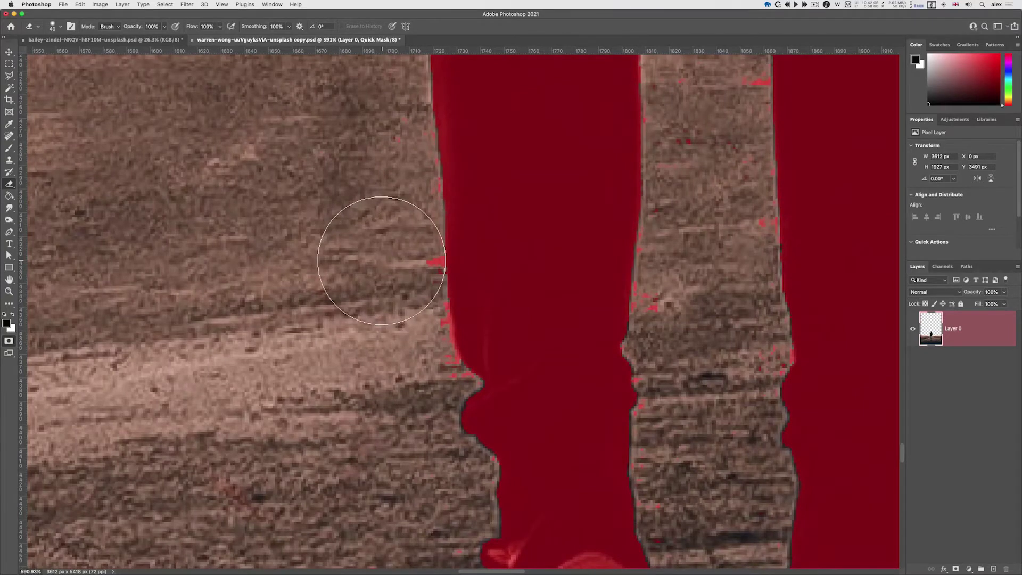
pyautogui.press('[')
pyautogui.press('[')
pyautogui.press('[')
pyautogui.press('[')
pyautogui.press('[')
pyautogui.moveTo(431, 268)
pyautogui.mouseDown()
pyautogui.moveTo(432, 250)
pyautogui.moveTo(439, 282)
pyautogui.moveTo(436, 190)
pyautogui.mouseUp()
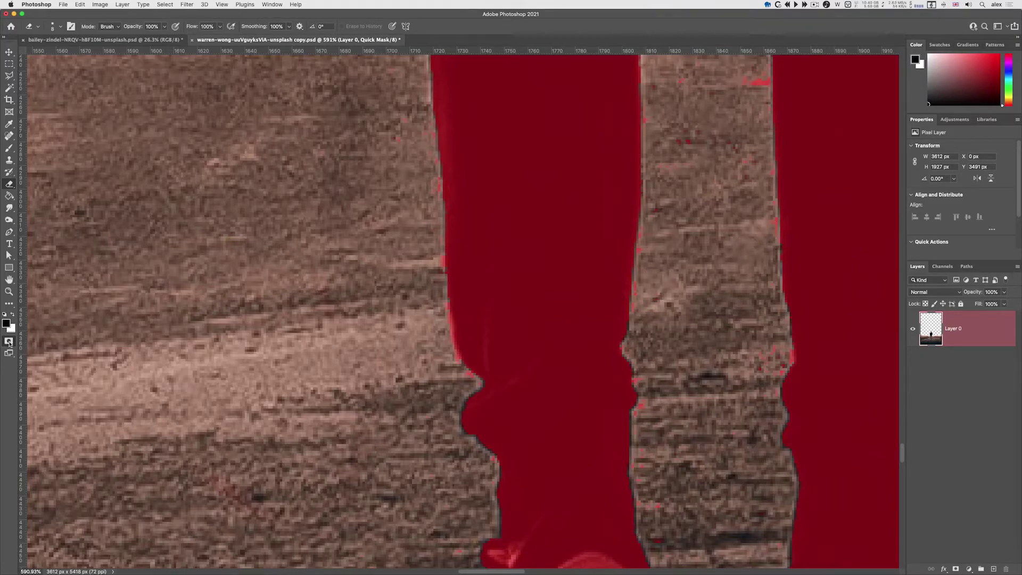
# - Erase a small spot at the right leg's edge, comparing mask and selection, then fit the image on screen
pyautogui.press('q')
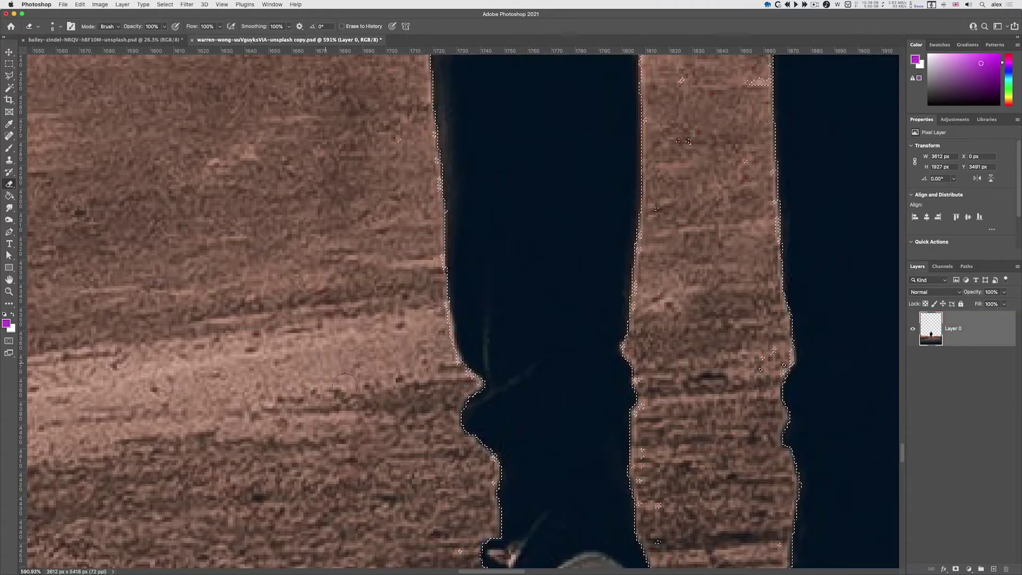
pyautogui.press('q')
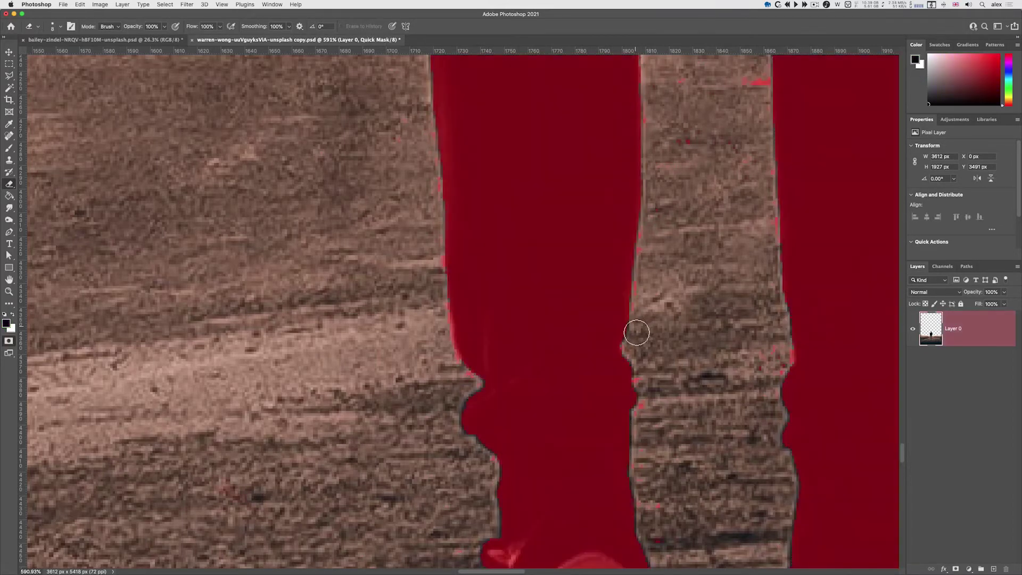
pyautogui.click(617, 325)
pyautogui.press('q')
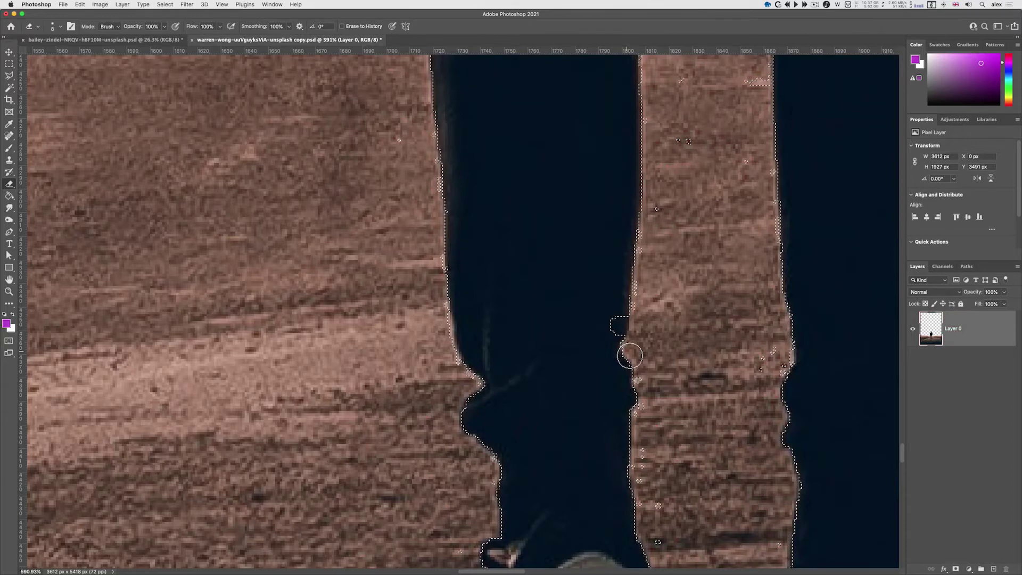
pyautogui.press('q')
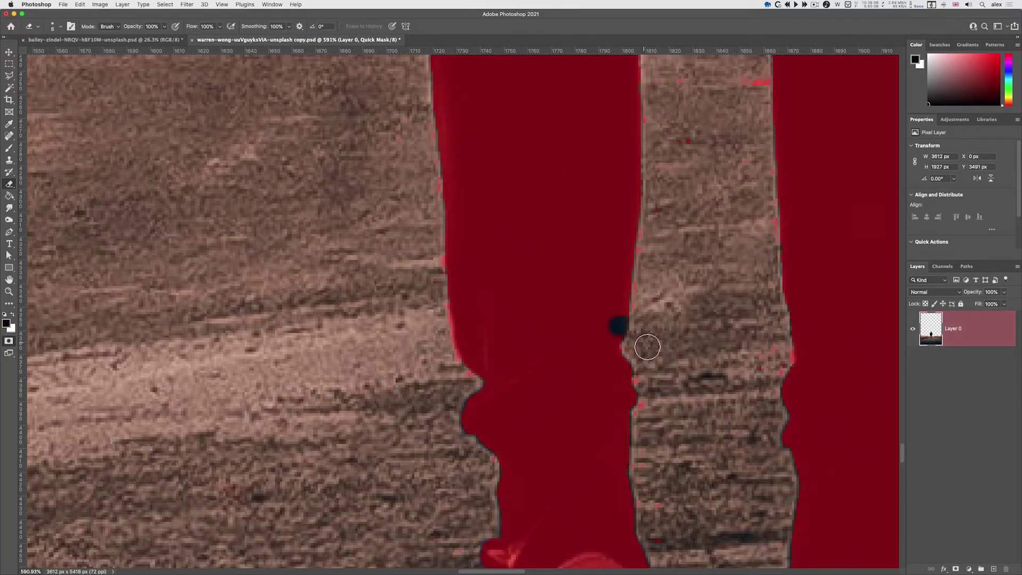
pyautogui.press('q')
pyautogui.press('q')
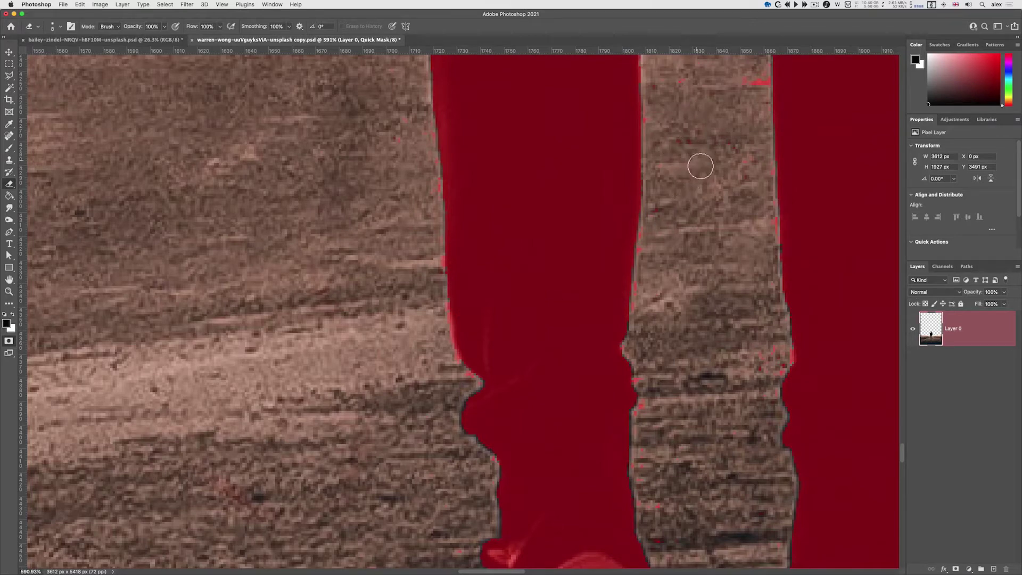
pyautogui.press('super+0')
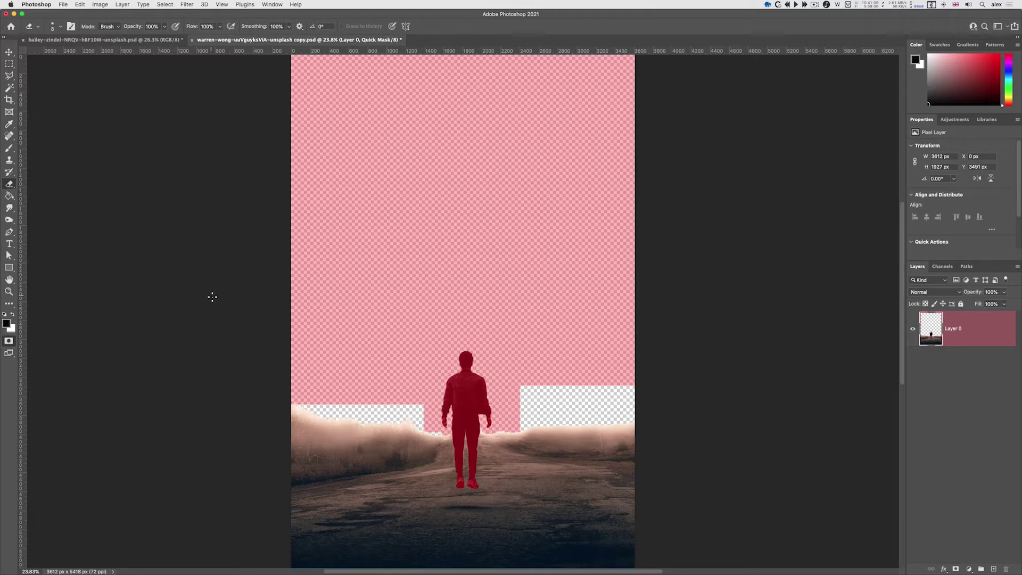
# - Leave Quick Mask, delete the leftover road and fog, deselect, and load the Layer 0 figure as a selection
pyautogui.press('q')
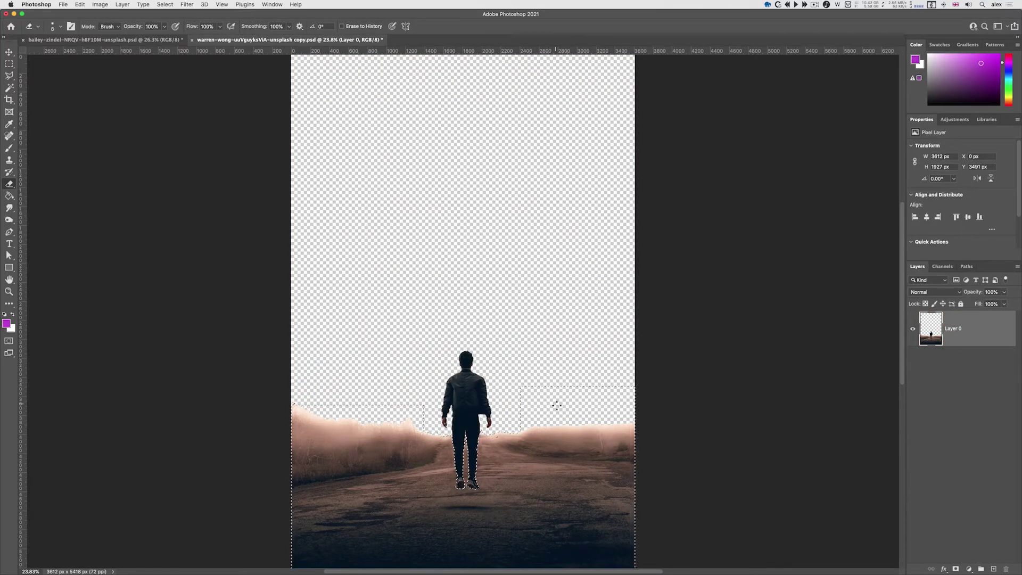
pyautogui.press('Delete')
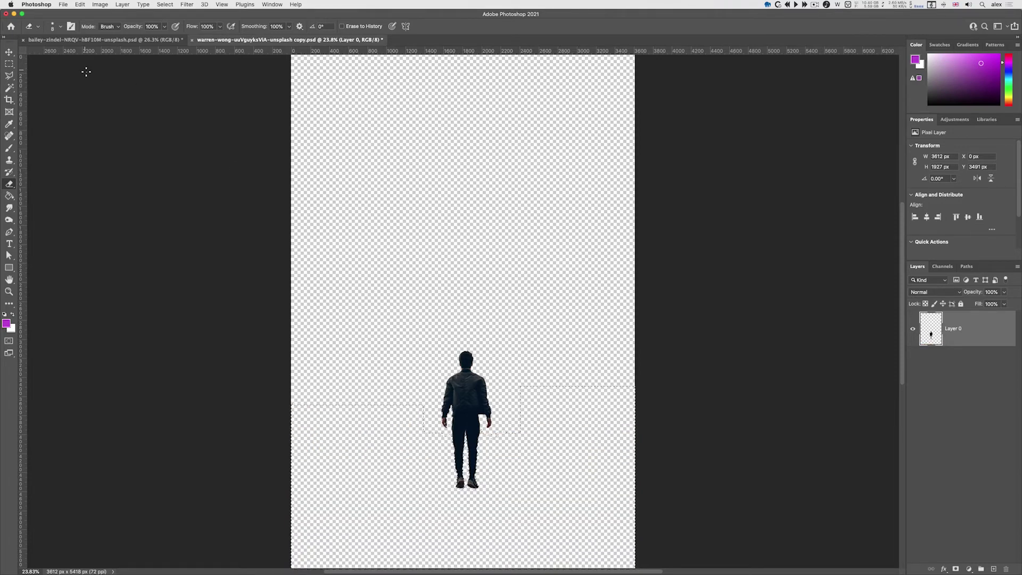
pyautogui.press('super+d')
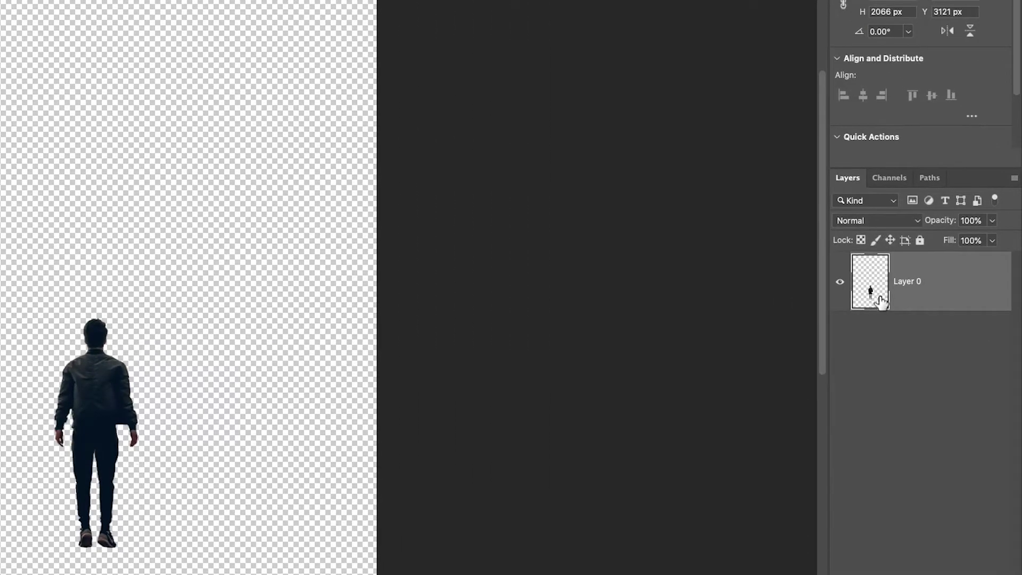
pyautogui.keyDown('super'); pyautogui.click(875, 295); pyautogui.keyUp('super')
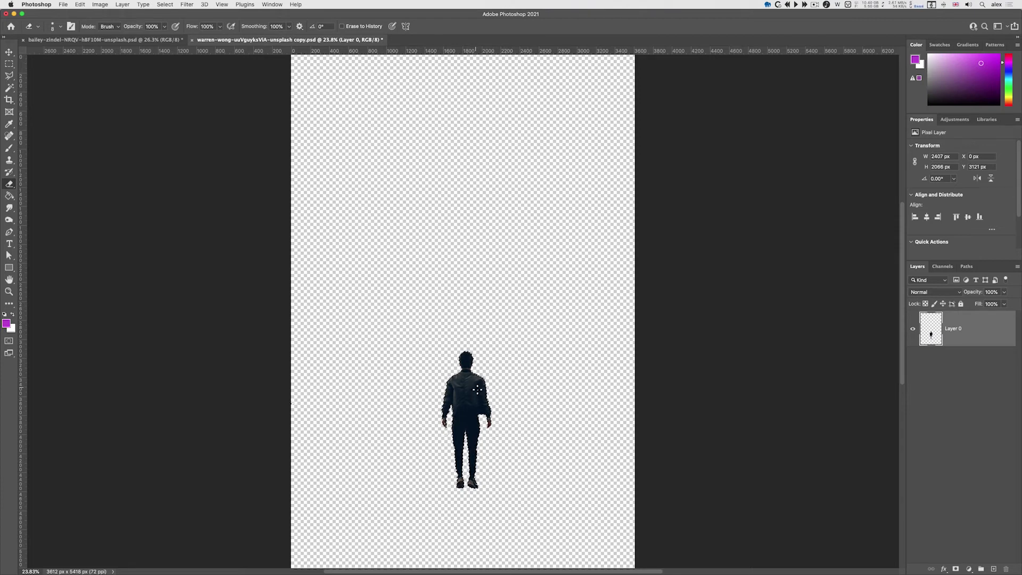
# - Paste the man into the river landscape and move him down-left toward the riverbank
pyautogui.click(127, 41)
pyautogui.press('super+v')
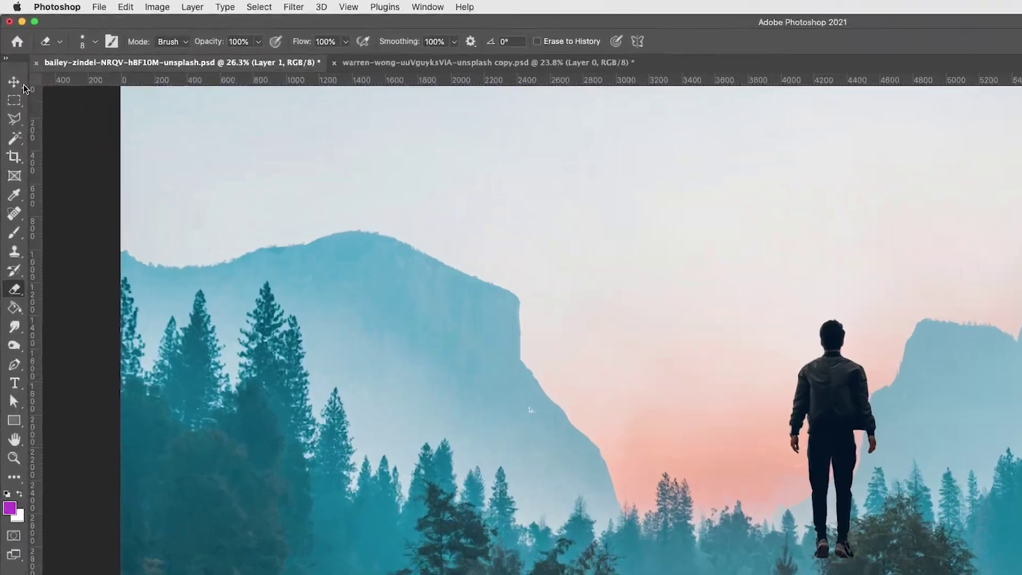
pyautogui.press('v')
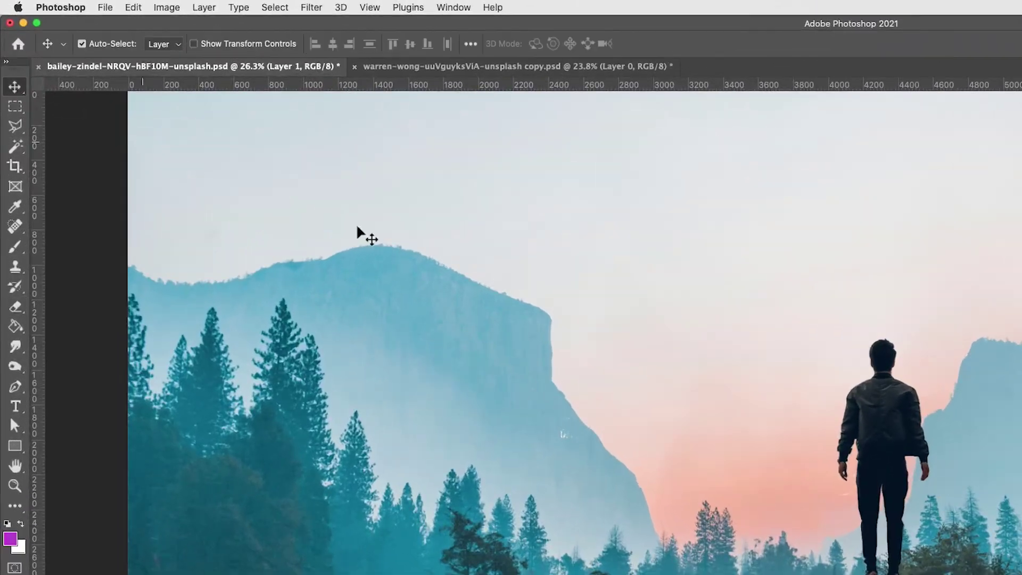
pyautogui.moveTo(525, 257)
pyautogui.mouseDown()
pyautogui.moveTo(300, 414)
pyautogui.moveTo(301, 423)
pyautogui.mouseUp()
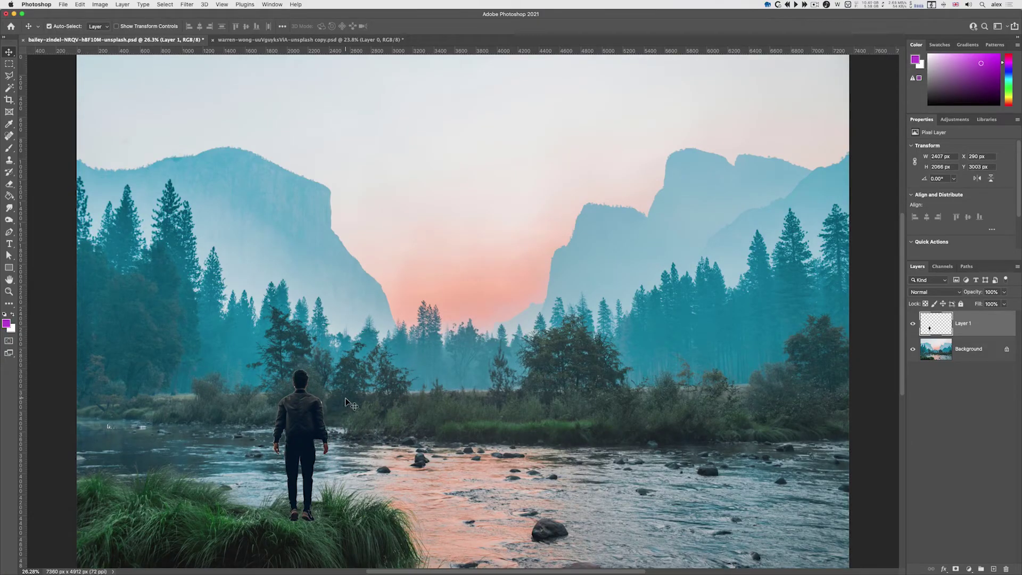
# - Enlarge the man with Free Transform and settle him further left and down on the grassy bank
pyautogui.press('super+t')
pyautogui.moveTo(360, 370); pyautogui.dragTo(401, 299)
pyautogui.moveTo(328, 374); pyautogui.dragTo(277, 389)
pyautogui.press('Return')
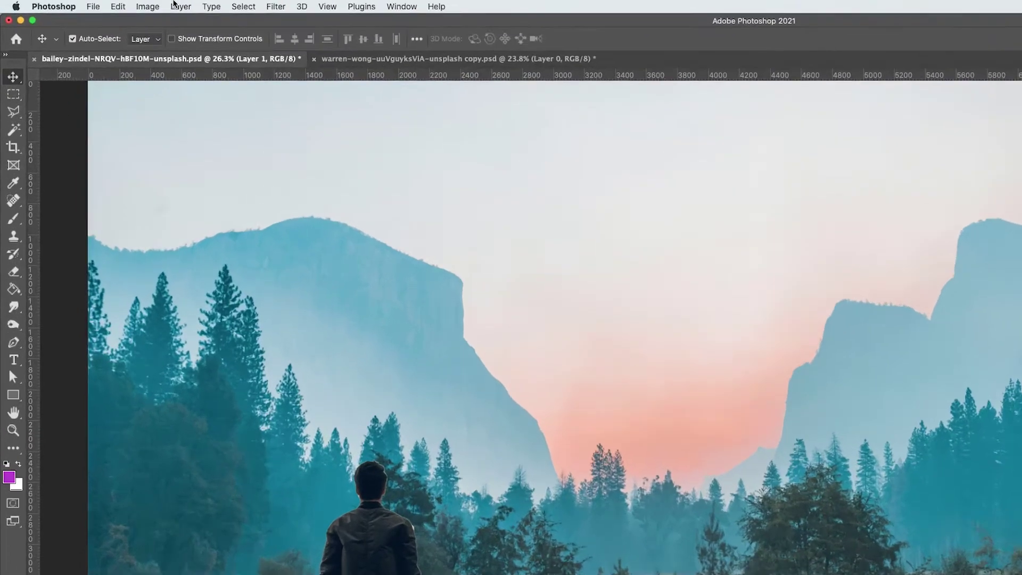
# - Apply Layer > Matting > Defringe with a 3-pixel width to the pasted man's edges
pyautogui.click(121, 4)
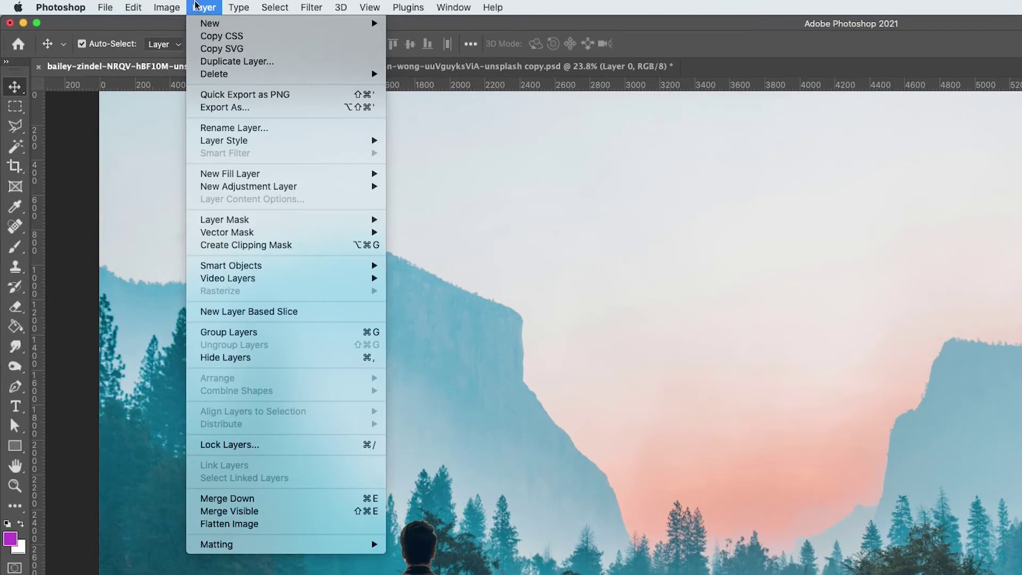
pyautogui.moveTo(314, 545)
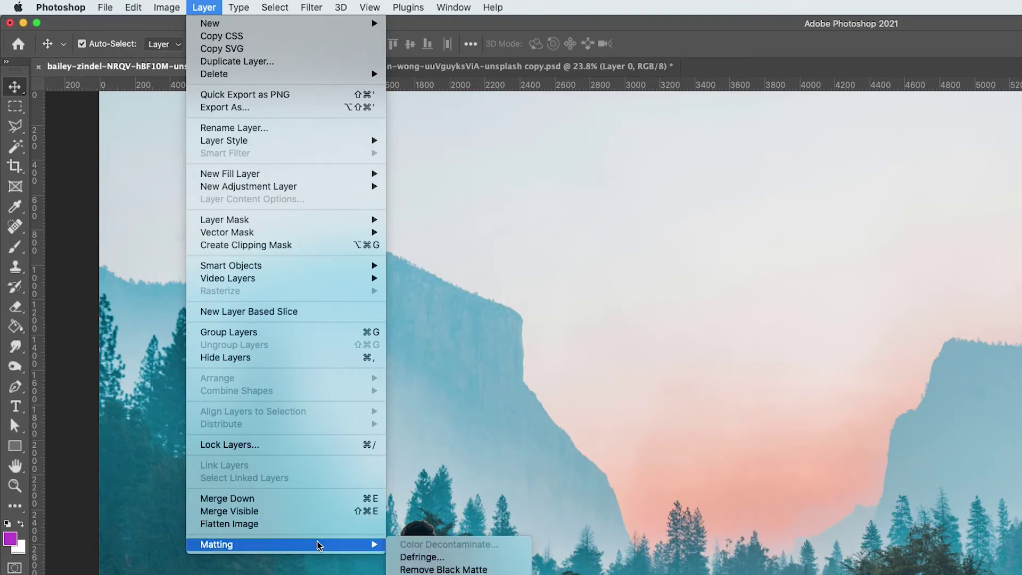
pyautogui.click(435, 557)
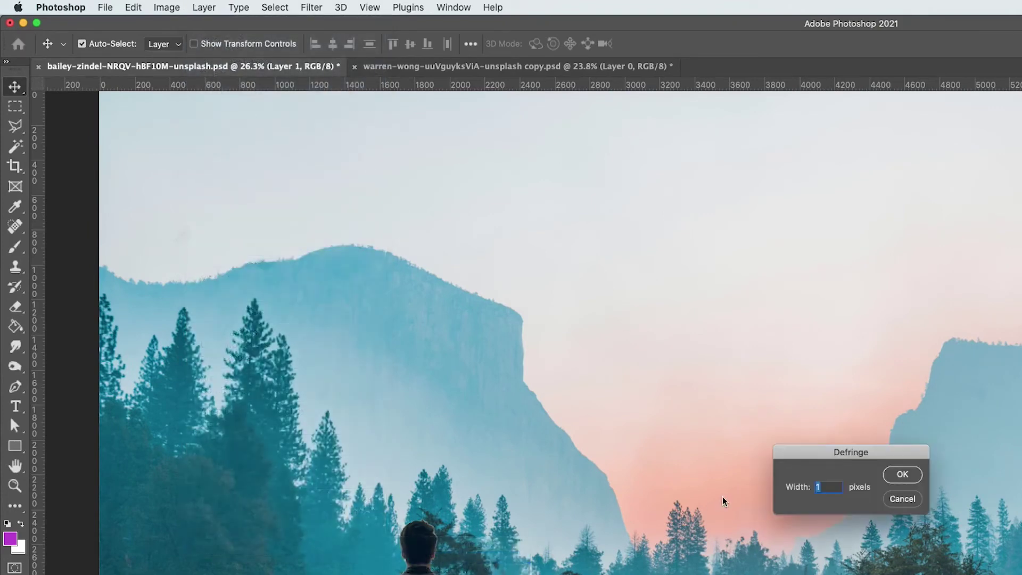
pyautogui.moveTo(804, 460); pyautogui.dragTo(400, 397)
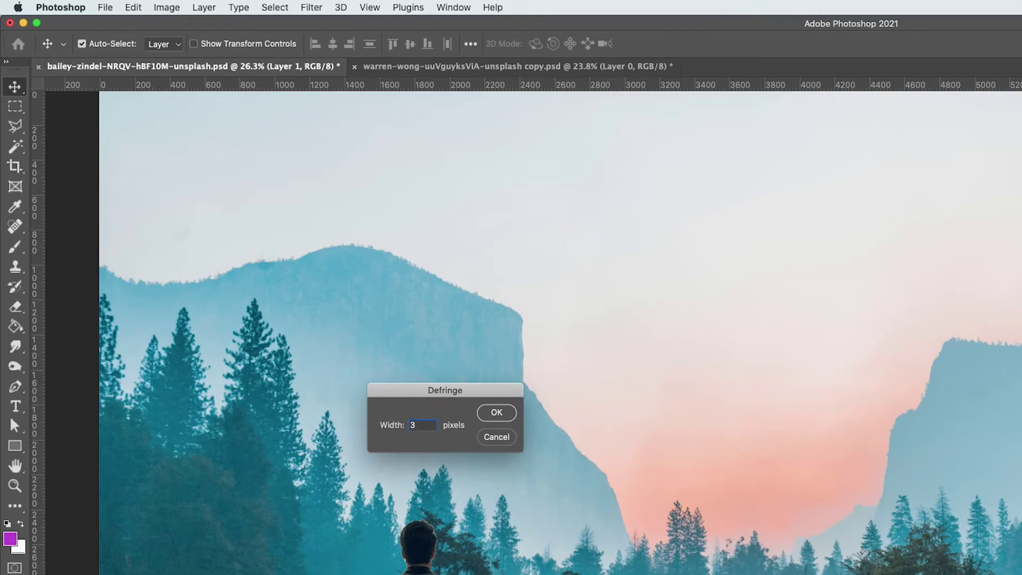
pyautogui.click(490, 419)
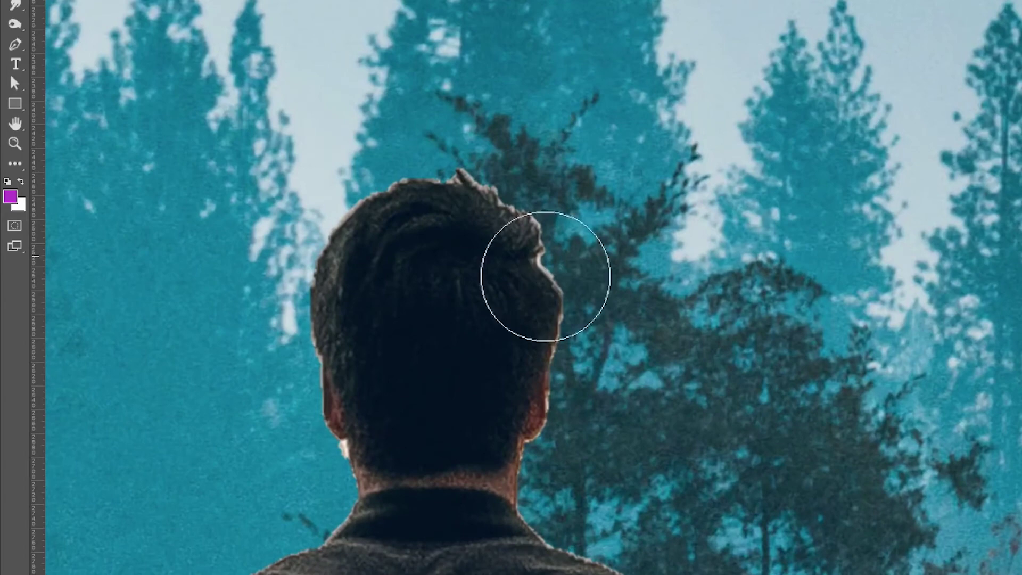
pyautogui.press('[')
pyautogui.press('[')
pyautogui.press('[')
pyautogui.press('[')
pyautogui.press('[')
pyautogui.press('[')
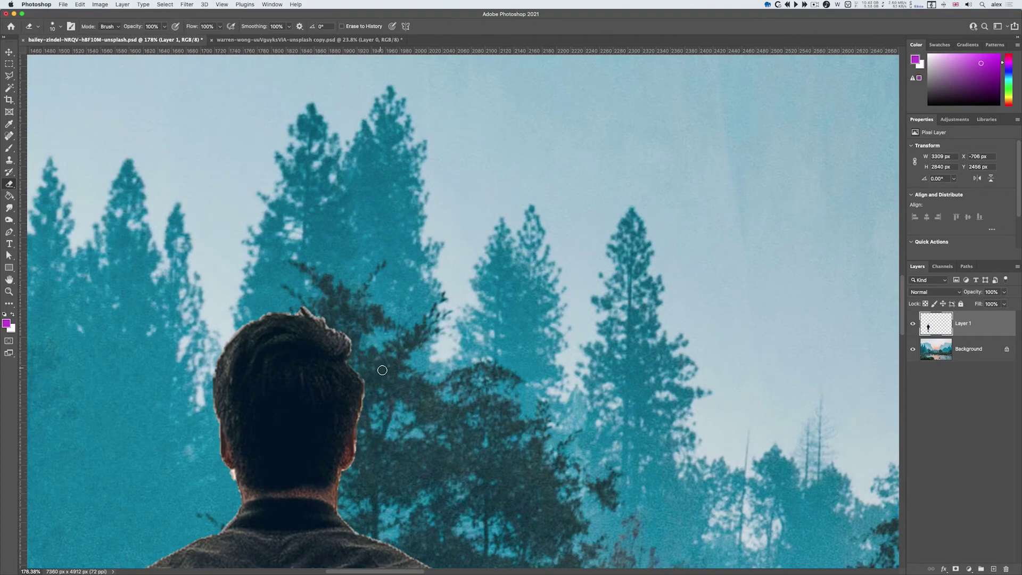
# - Return to the road photo, zoom in on the man's head and open Select and Mask
pyautogui.click(301, 40)
pyautogui.press('w')
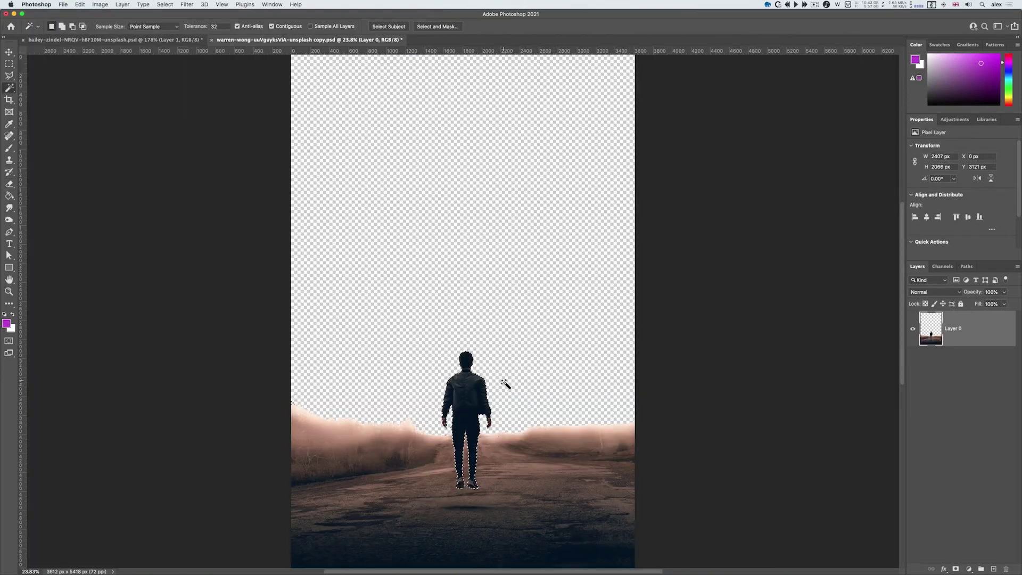
pyautogui.moveTo(475, 355); pyautogui.dragTo(450, 323)
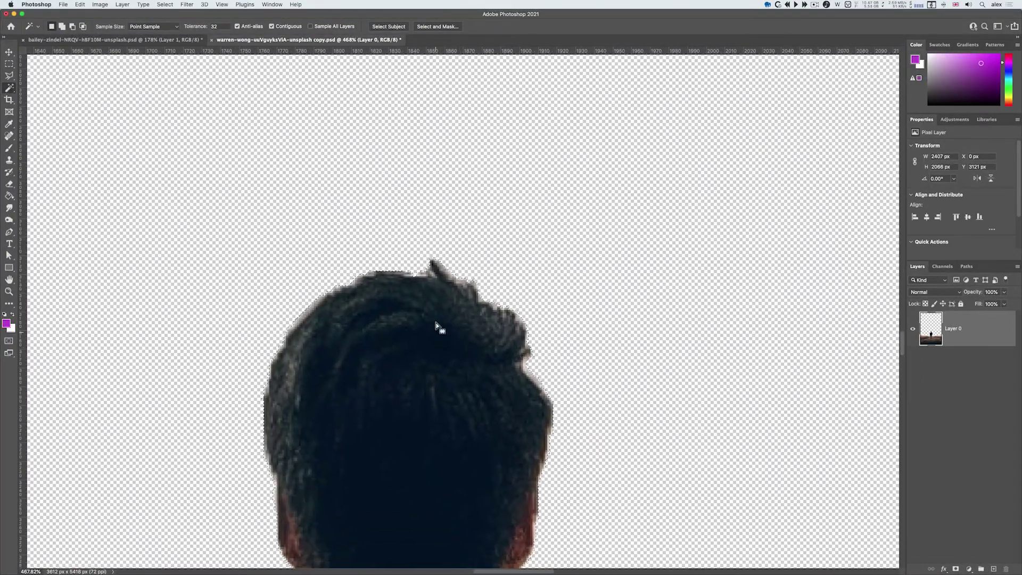
pyautogui.click(436, 27)
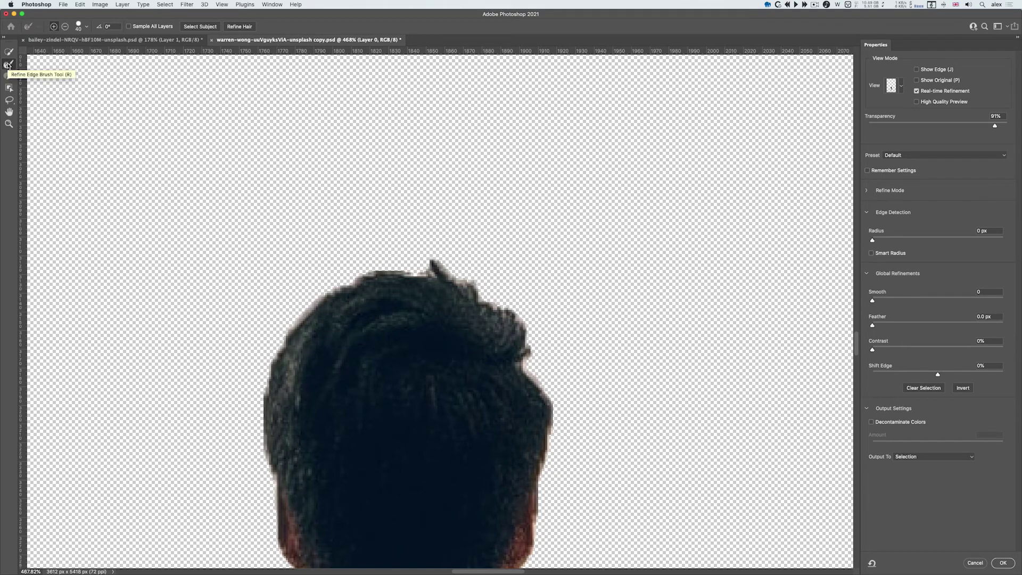
# - Refine-brush the top and both sides of the hair, then set Shift Edge to -54%
pyautogui.moveTo(410, 278)
pyautogui.mouseDown()
pyautogui.moveTo(397, 273)
pyautogui.moveTo(472, 285)
pyautogui.moveTo(425, 275)
pyautogui.mouseUp()
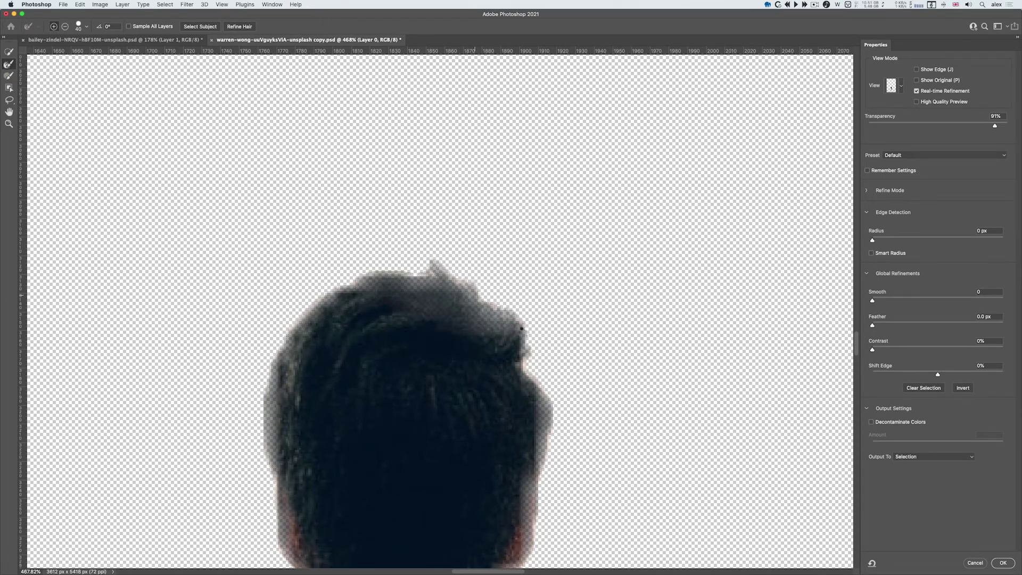
pyautogui.moveTo(540, 338); pyautogui.dragTo(557, 411)
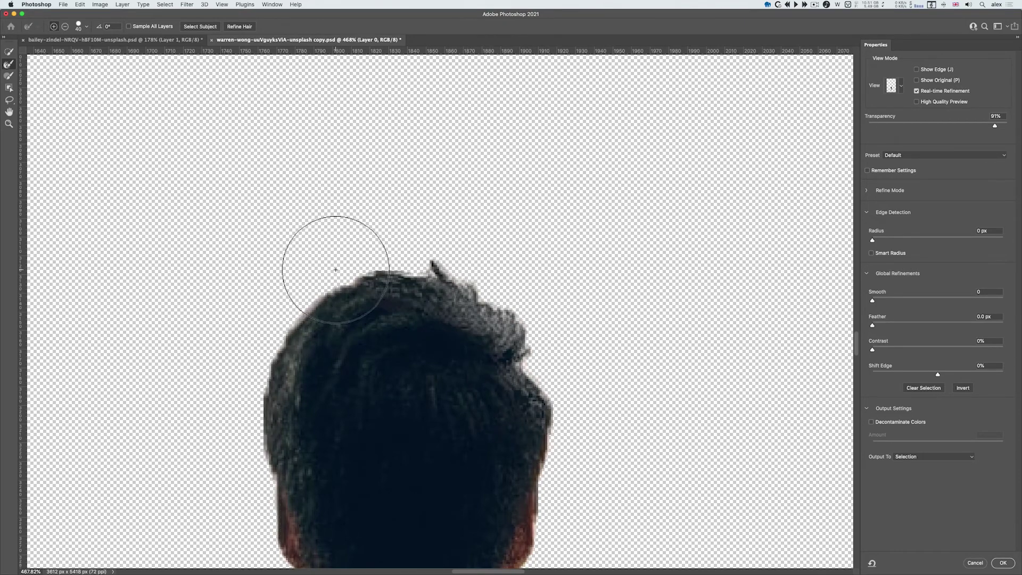
pyautogui.moveTo(345, 280)
pyautogui.mouseDown()
pyautogui.moveTo(295, 312)
pyautogui.moveTo(274, 346)
pyautogui.mouseUp()
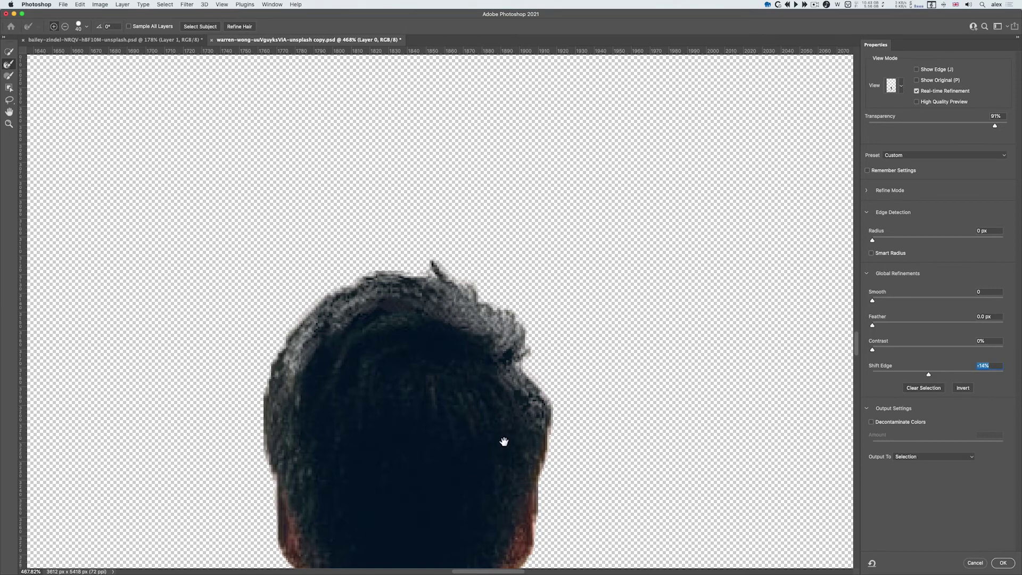
pyautogui.moveTo(502, 440); pyautogui.dragTo(412, 341)
pyautogui.scroll(-3, 412, 342)
pyautogui.hscroll(3, 413, 341)
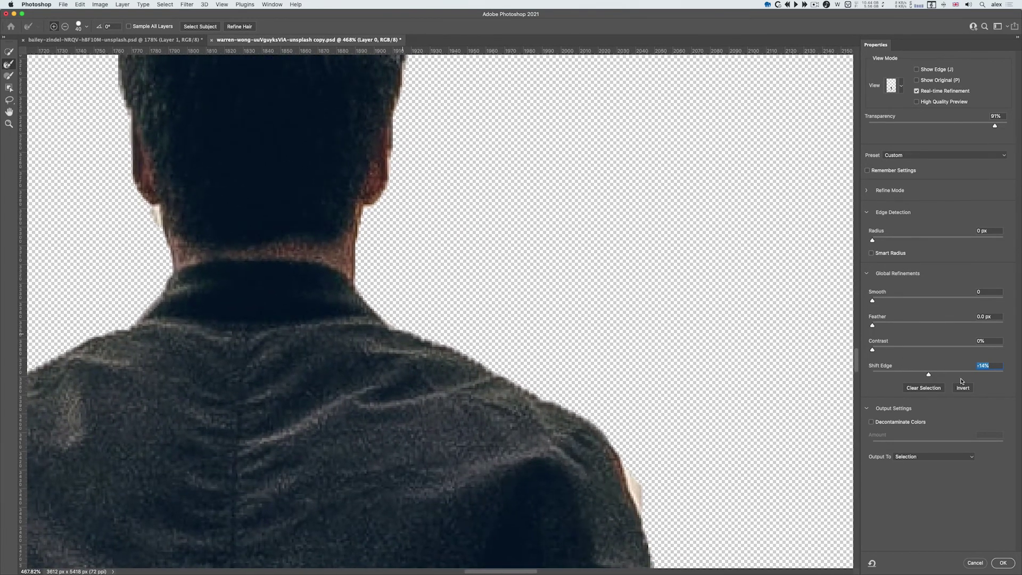
pyautogui.moveTo(928, 376); pyautogui.dragTo(891, 374)
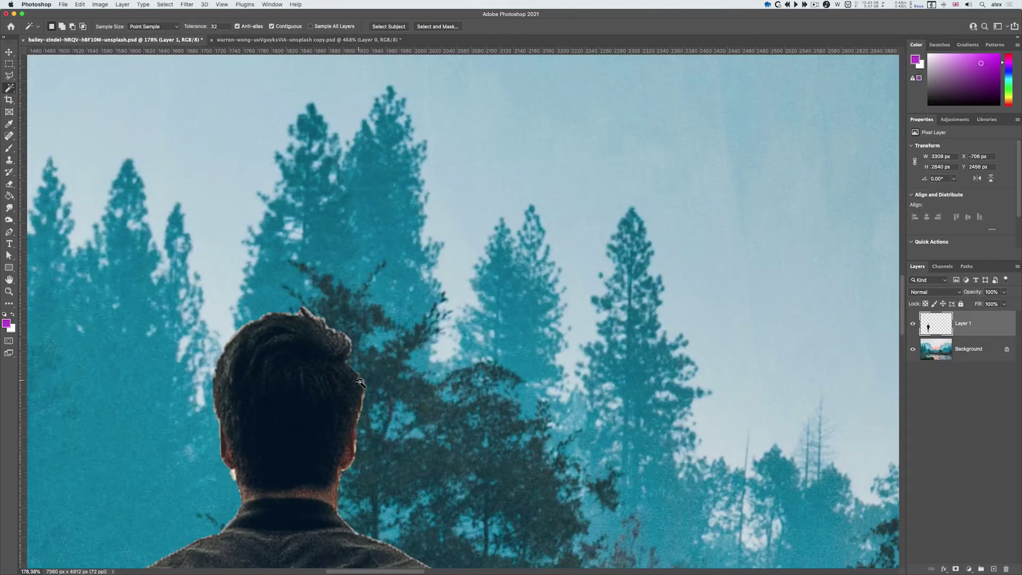
# - Zoom out and brighten the man's Layer 1 with Levels, midtone set to 1.31
pyautogui.scroll(-10, 359, 380)
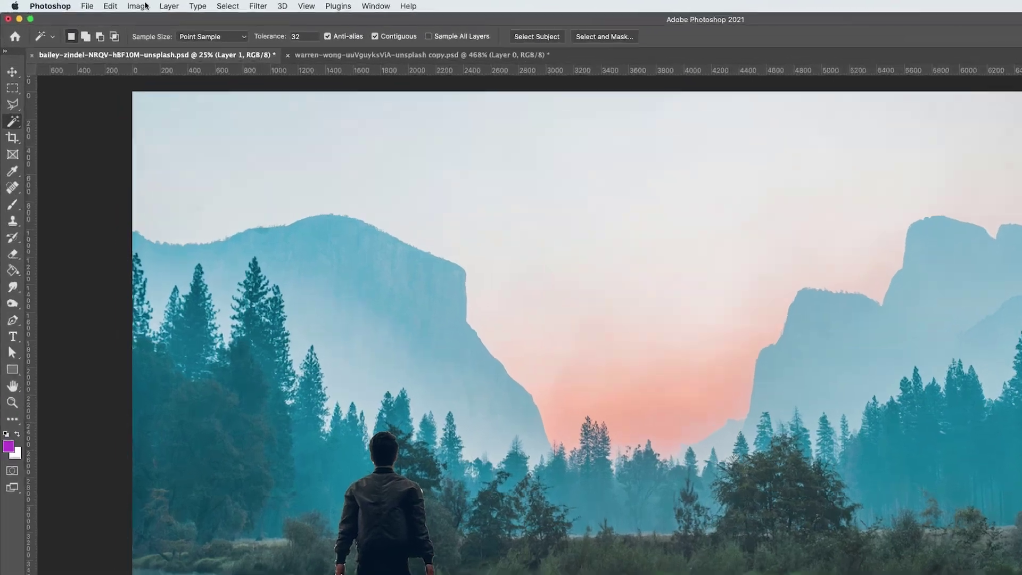
pyautogui.click(100, 4)
pyautogui.moveTo(117, 26)
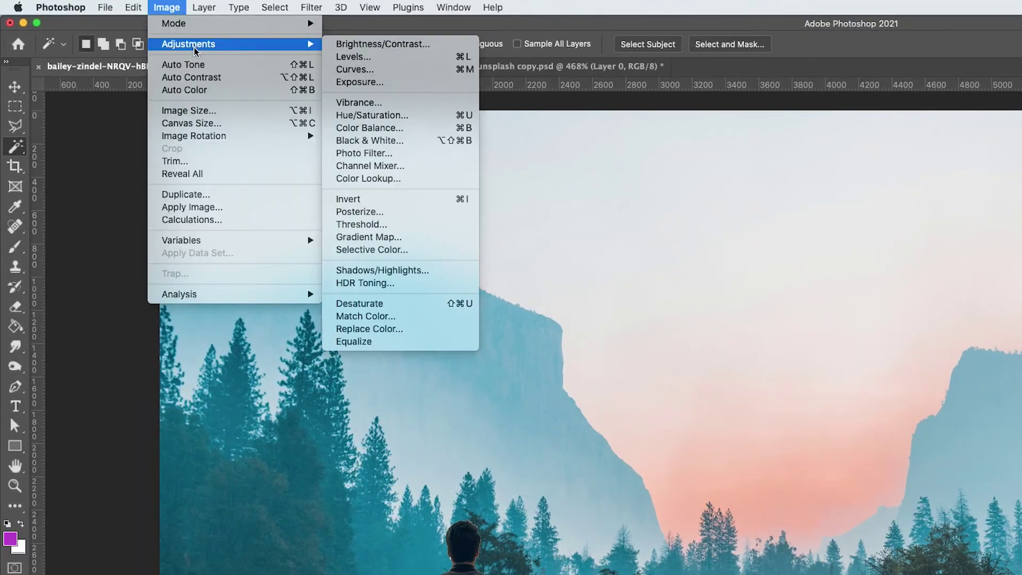
pyautogui.click(355, 57)
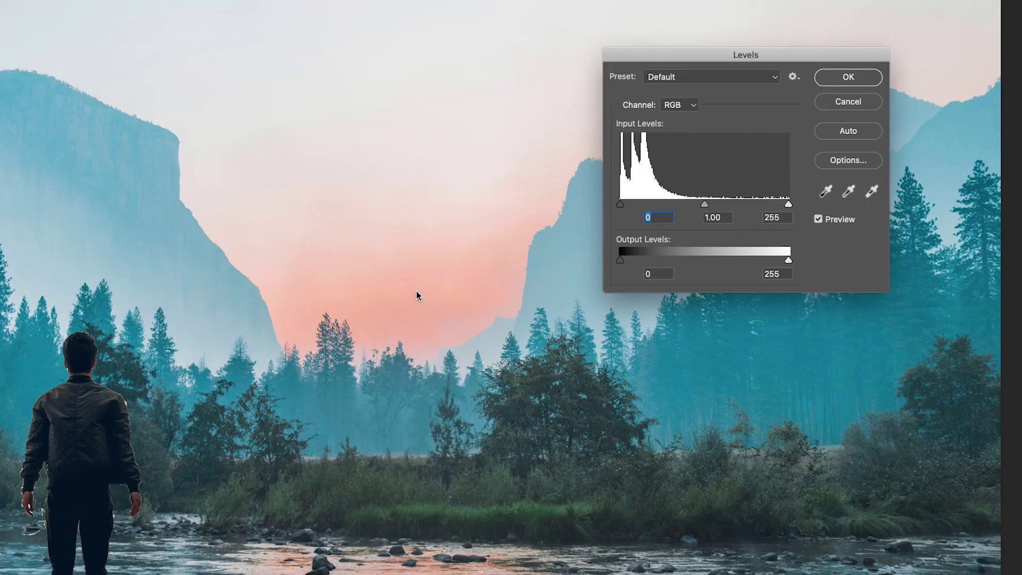
pyautogui.moveTo(702, 203); pyautogui.dragTo(692, 202)
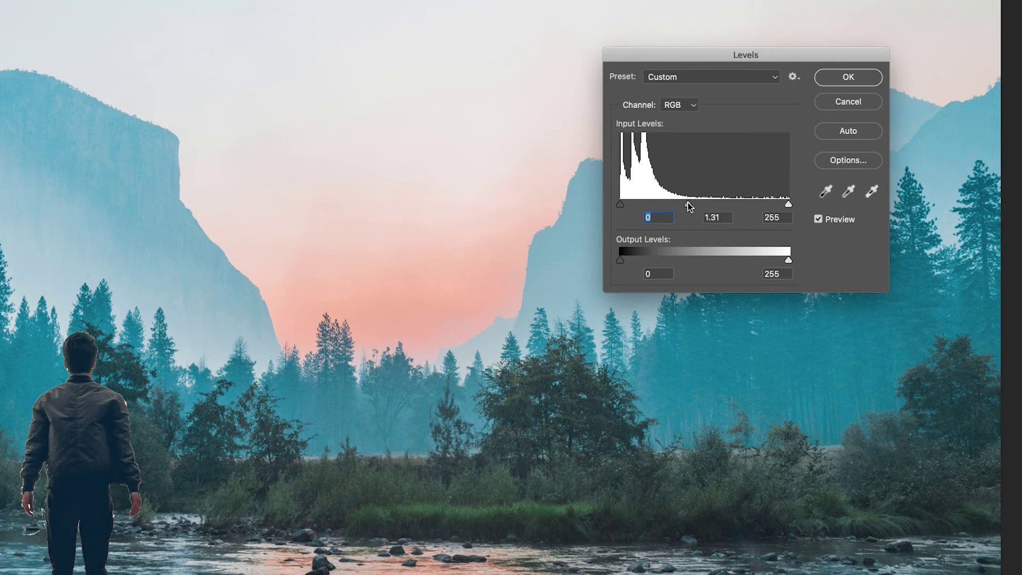
pyautogui.click(688, 205)
pyautogui.click(848, 76)
# - Bring up the Color Balance adjustment for the man's layer
pyautogui.click(168, 7)
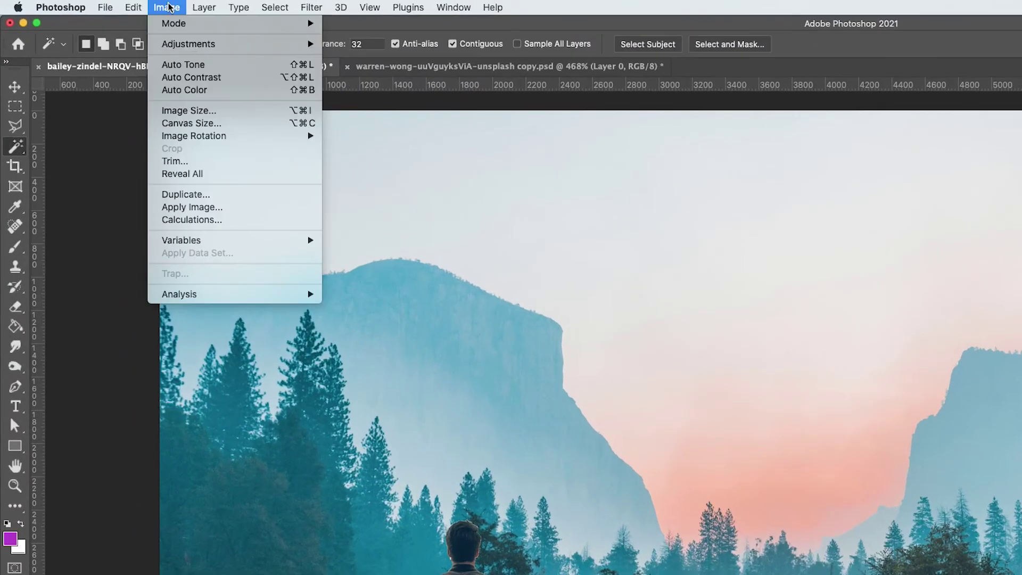
pyautogui.moveTo(189, 43)
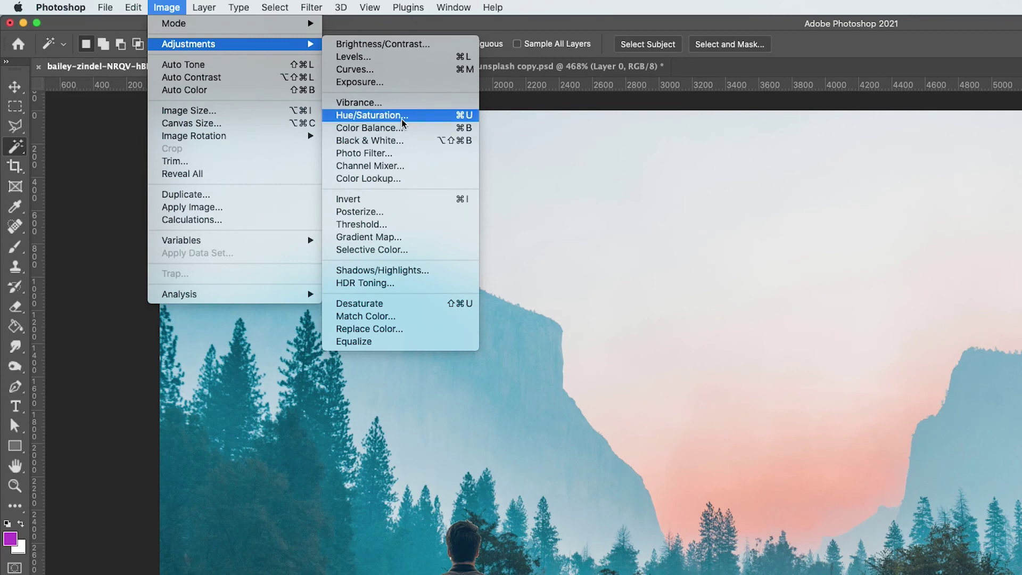
pyautogui.click(367, 128)
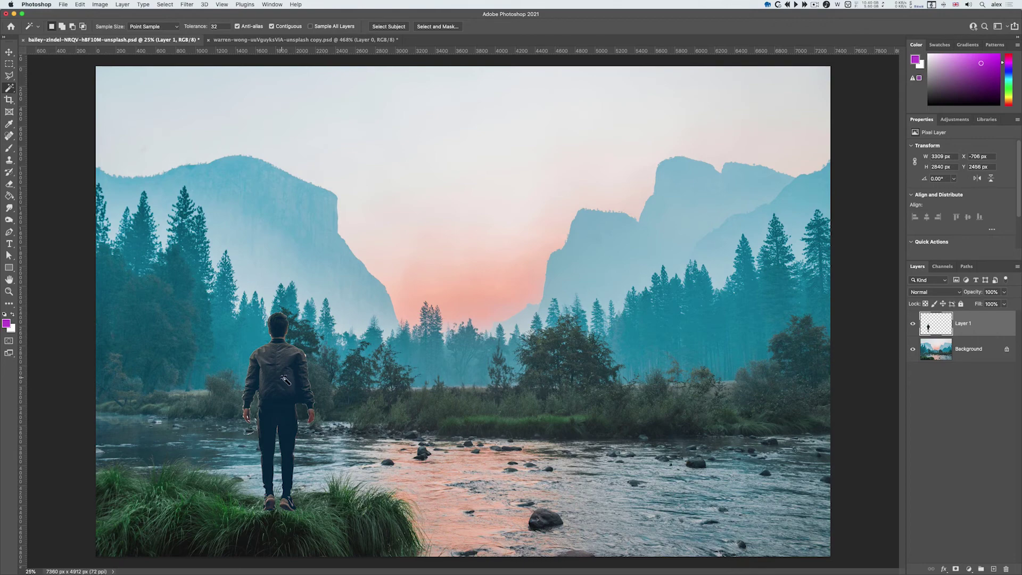